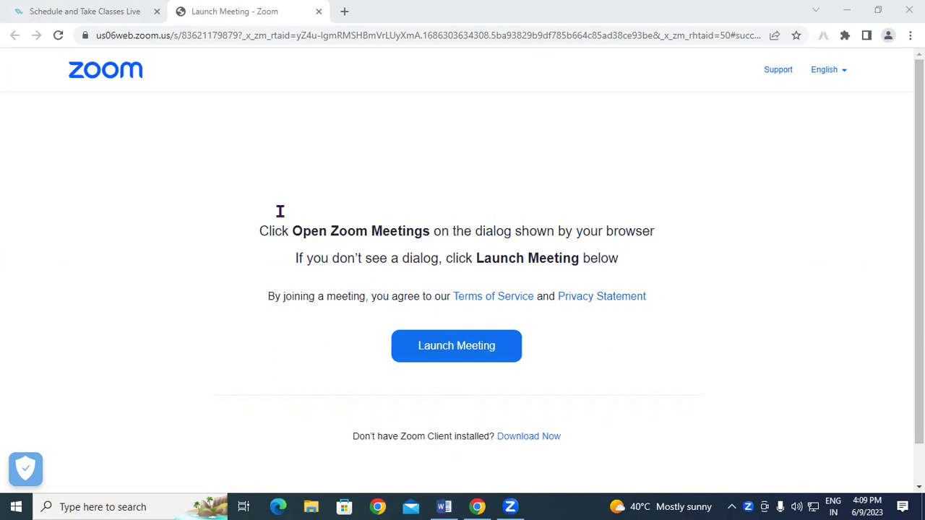
Switch from the Zoom launch page in Chrome to the Word Document1 window
key(alt+Tab)
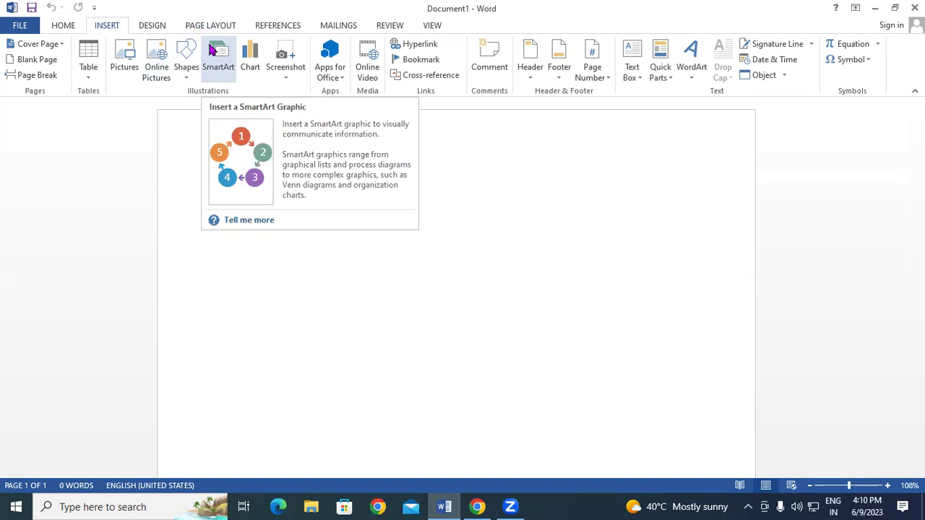
click(212, 49)
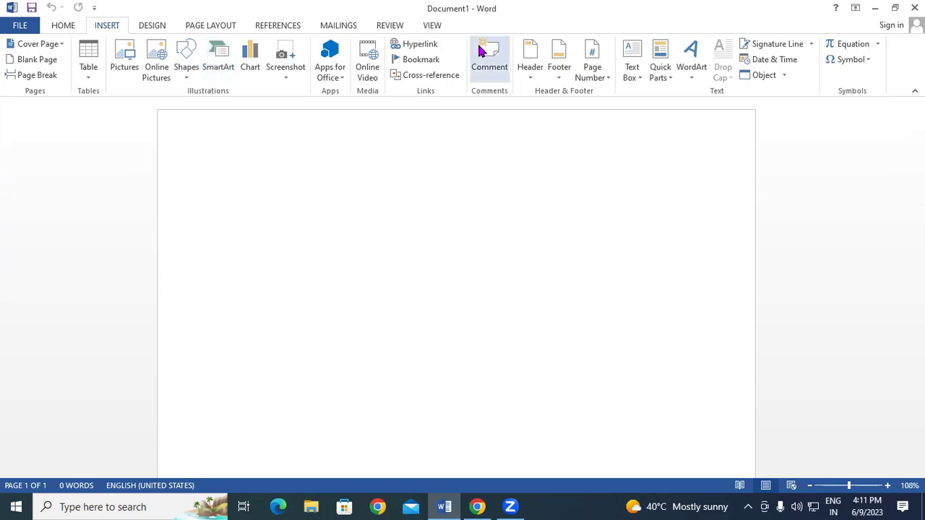
Open the SmartArt chooser and browse the List, Process, Cycle, Hierarchy, Relationship and Matrix categories
click(221, 58)
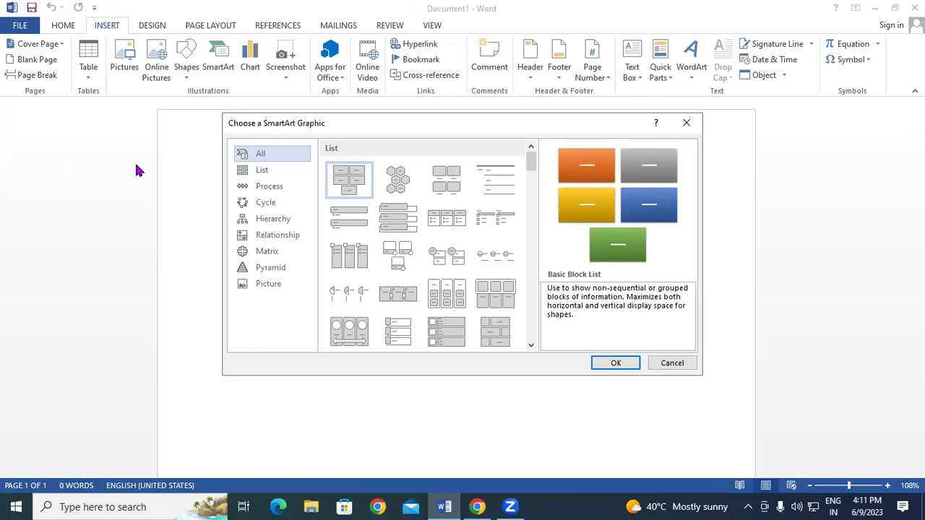
drag(529, 162, 527, 187)
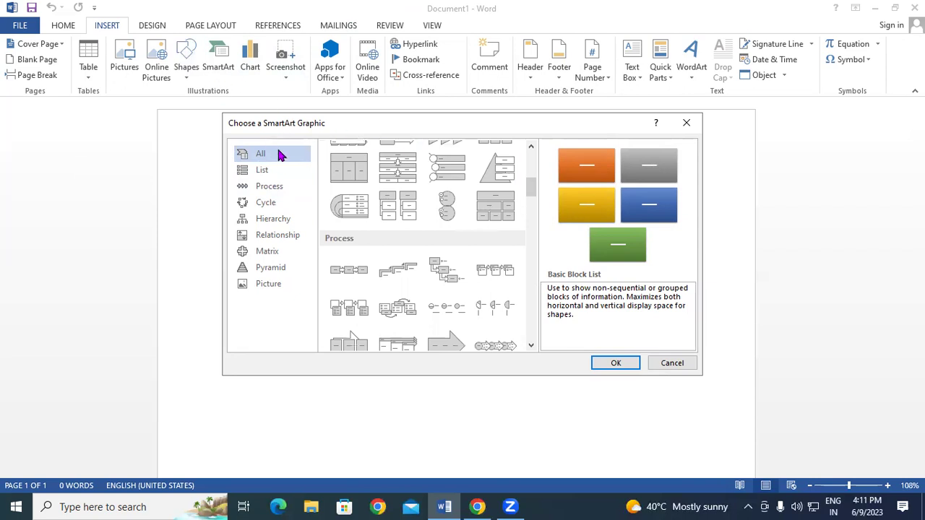
click(276, 170)
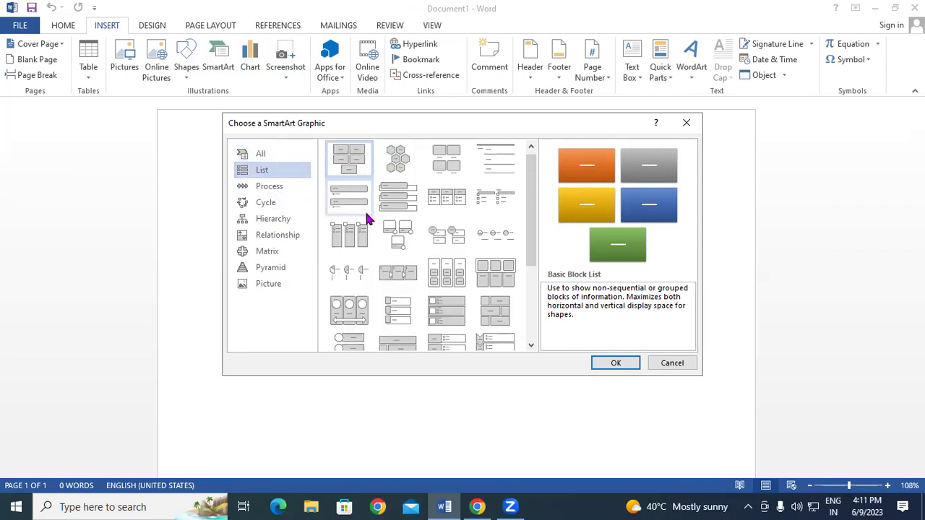
click(288, 187)
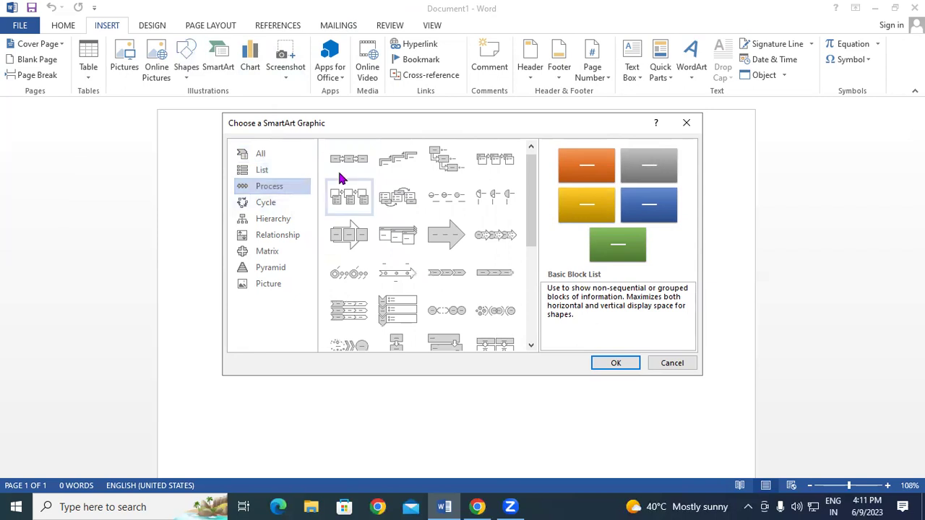
click(295, 205)
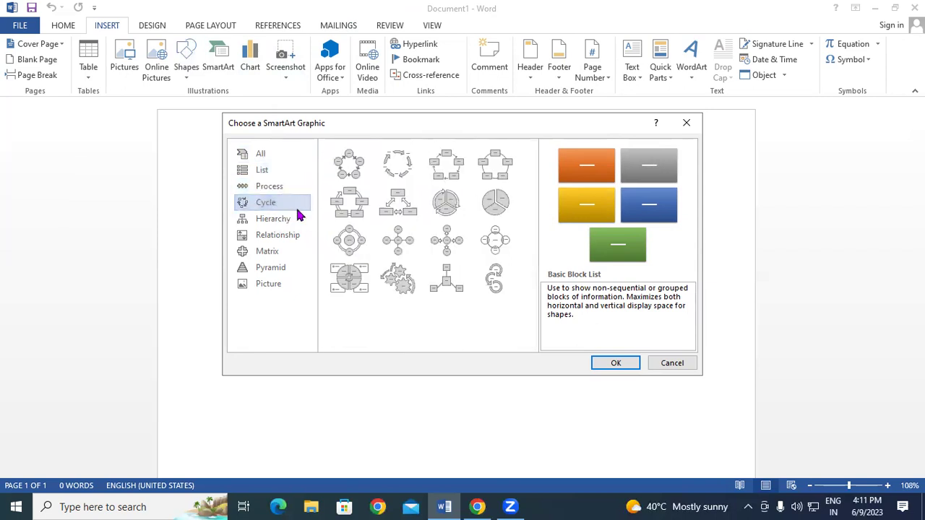
click(274, 219)
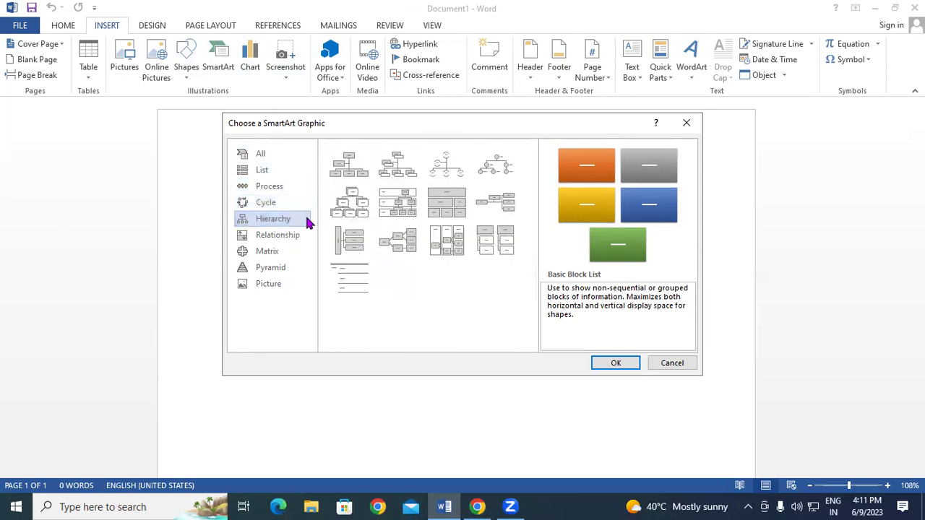
click(271, 235)
click(307, 253)
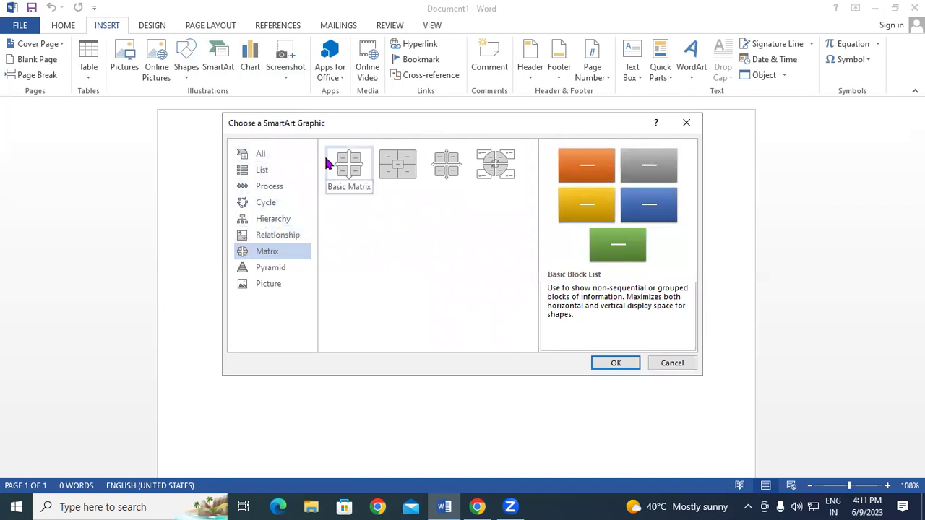
click(278, 175)
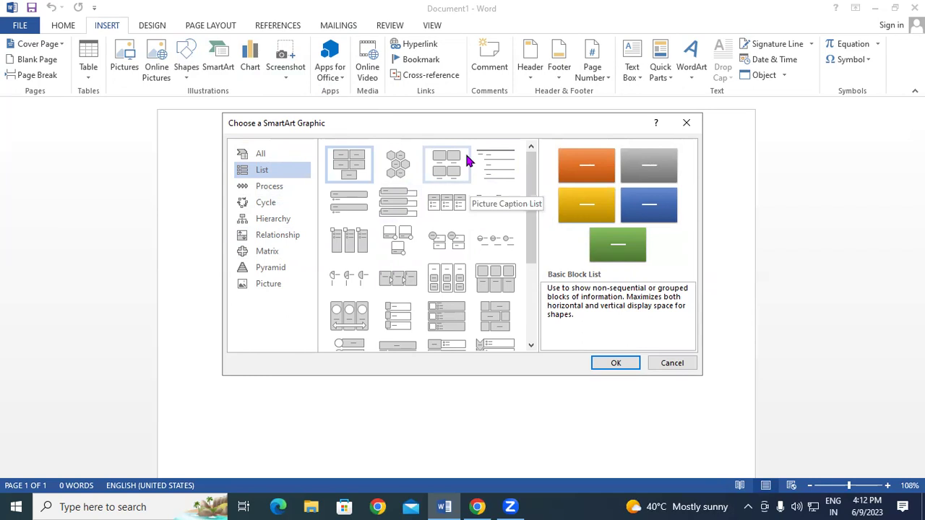
Compare several List layouts and insert the Alternating Hexagons graphic
click(394, 169)
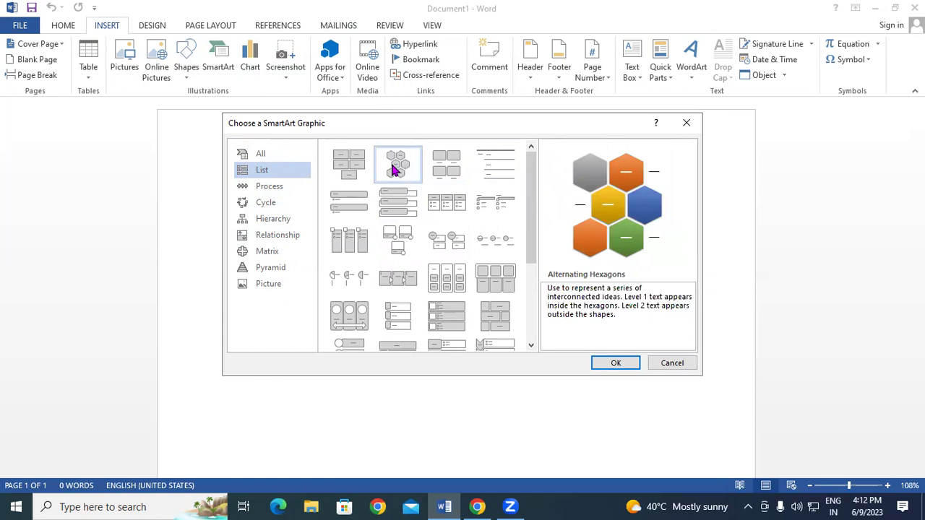
click(403, 207)
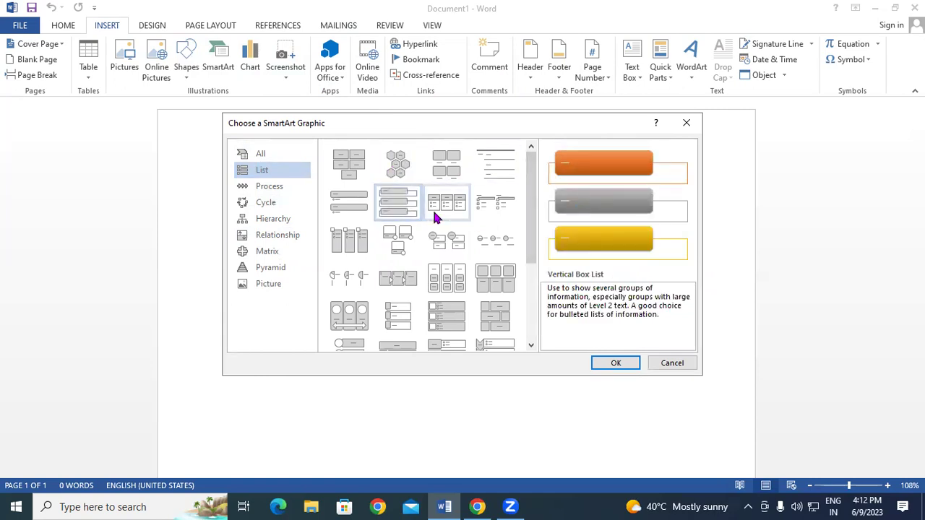
click(349, 164)
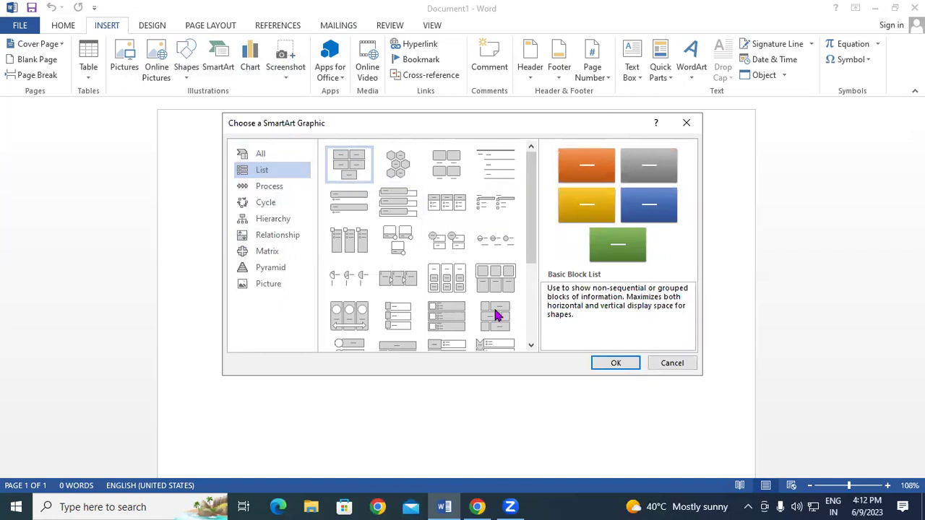
click(495, 206)
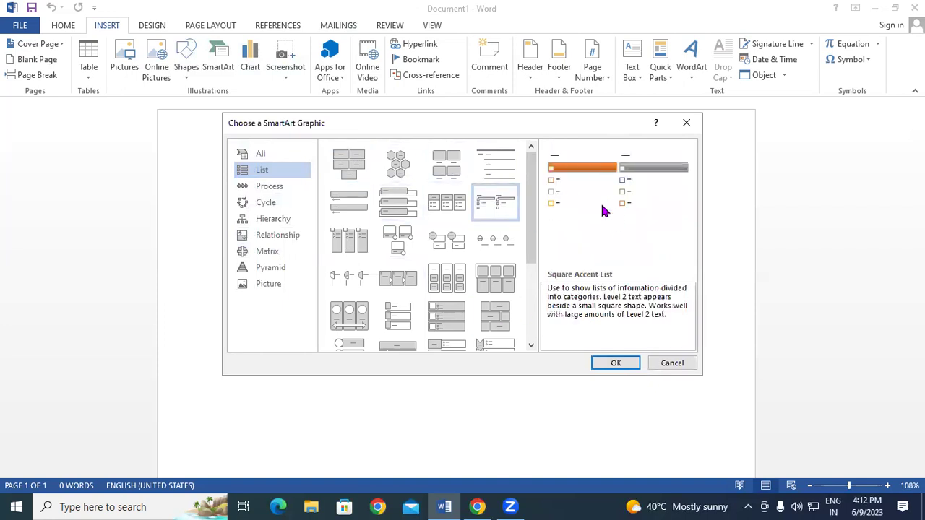
scroll(427, 315, down, 3)
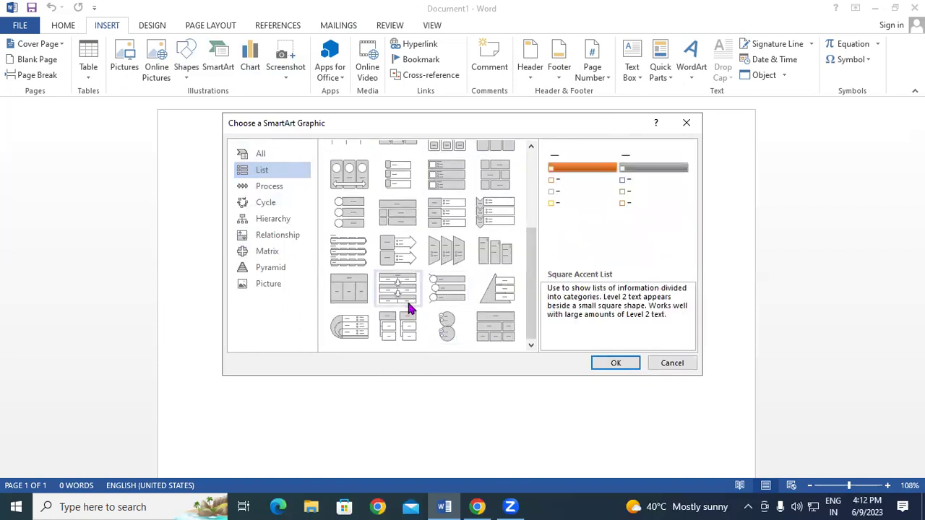
scroll(475, 282, up, 3)
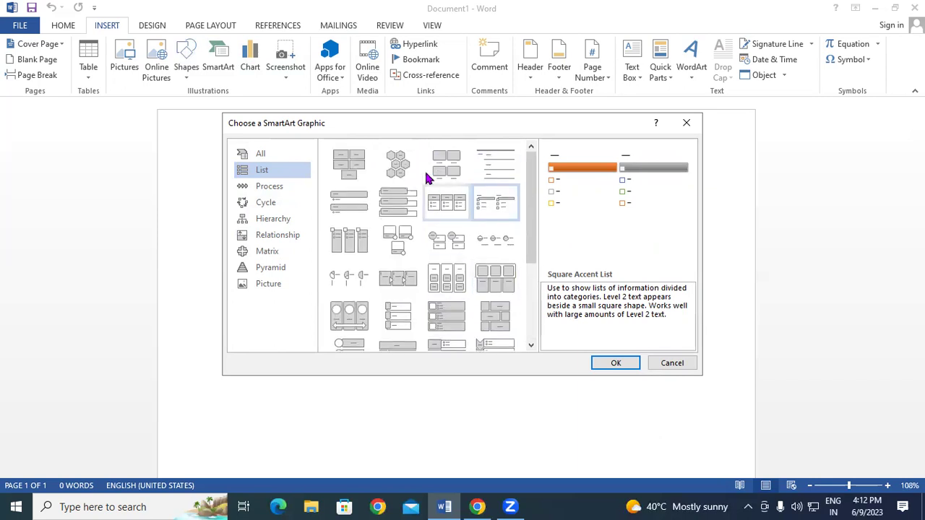
click(398, 164)
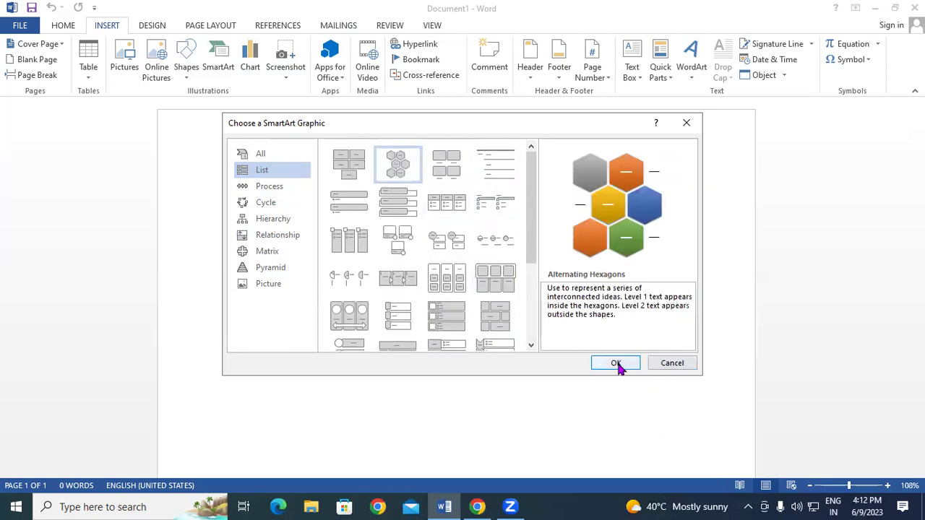
click(616, 364)
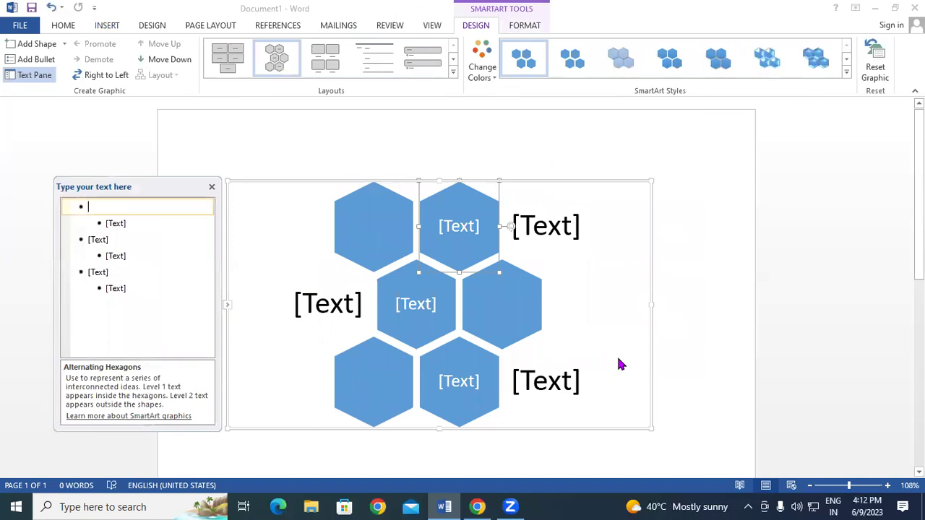
Label the top and middle hexagons DCA, ADCA, OADFA and DFA, with CC beside them
click(368, 226)
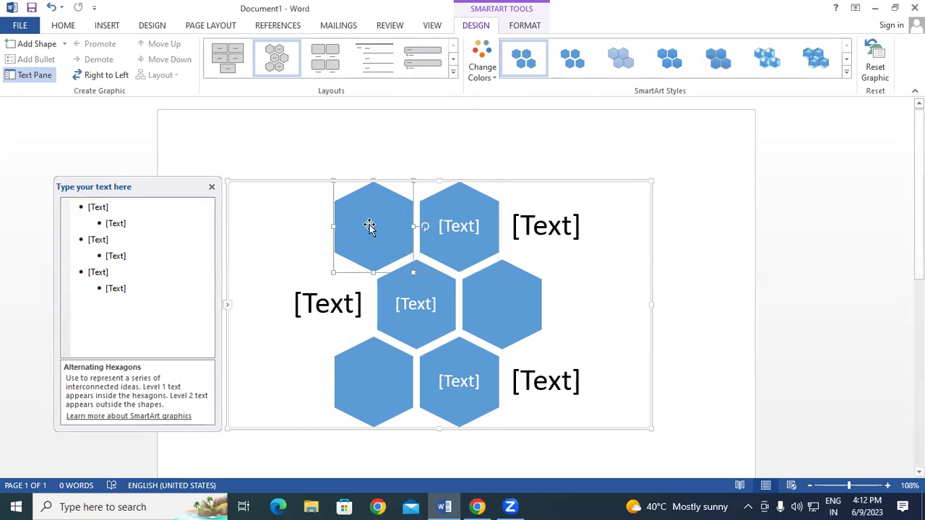
text(DC)
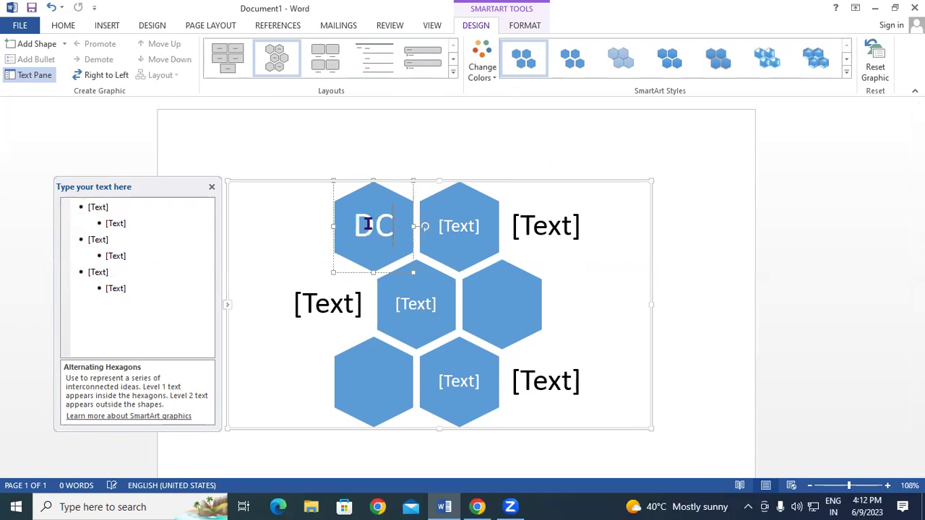
text(A)
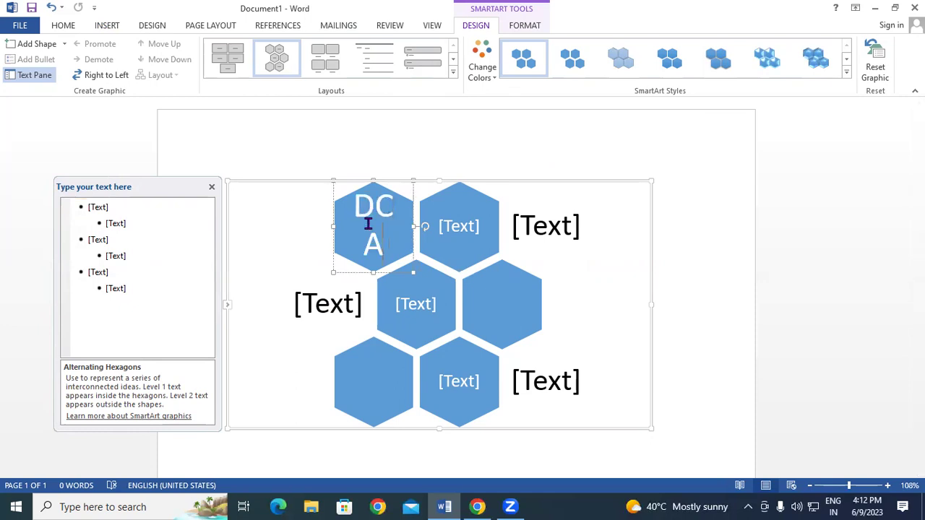
click(475, 228)
text(ADCA)
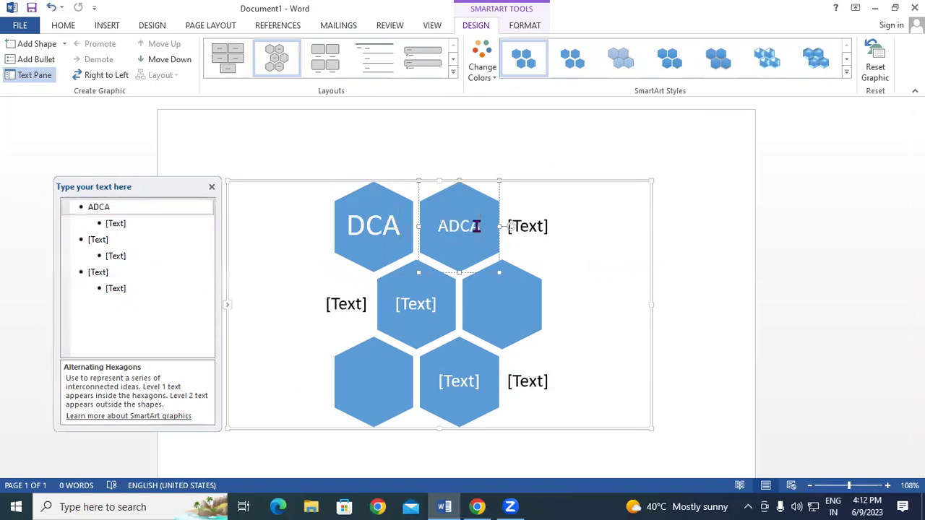
click(354, 306)
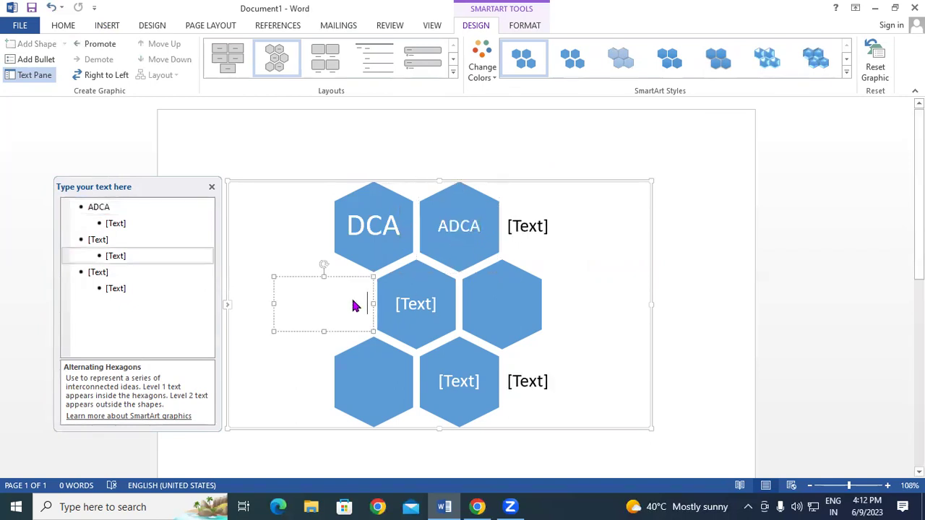
text(CCC)
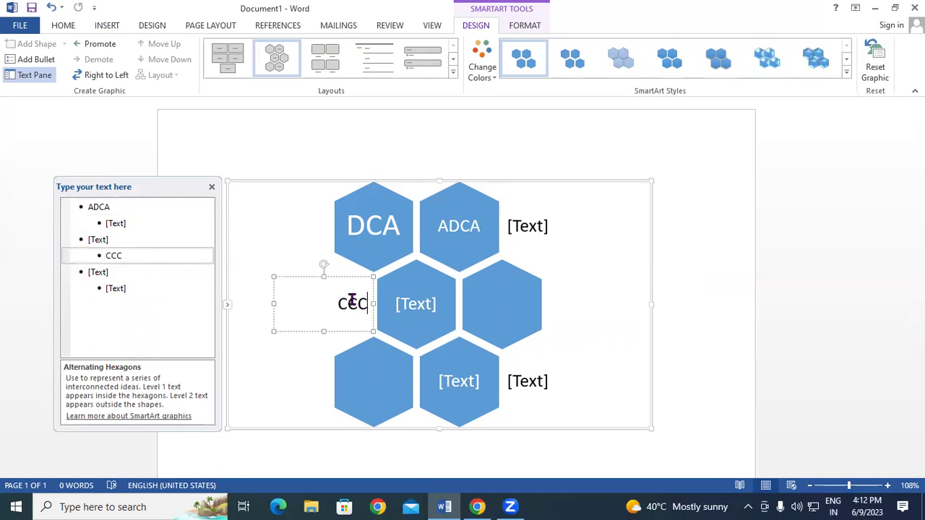
click(416, 302)
text(O)
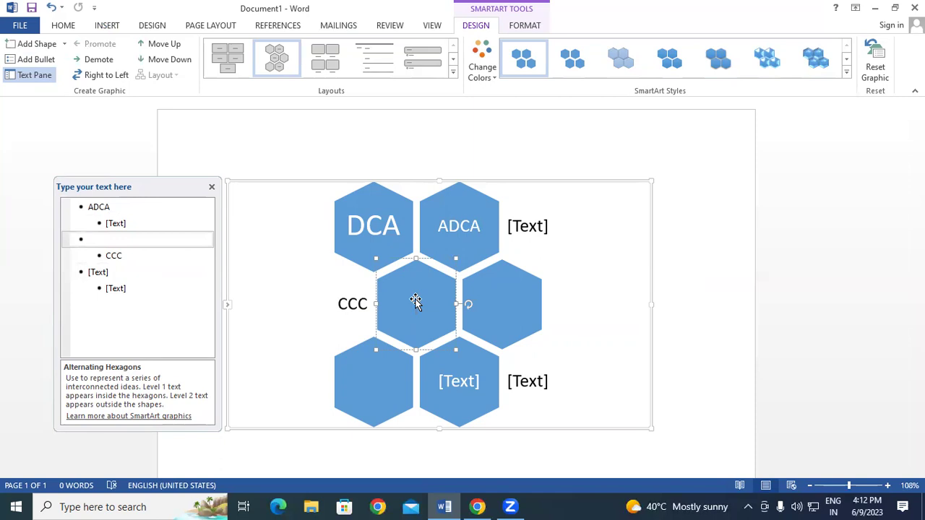
text(ADFA)
click(514, 299)
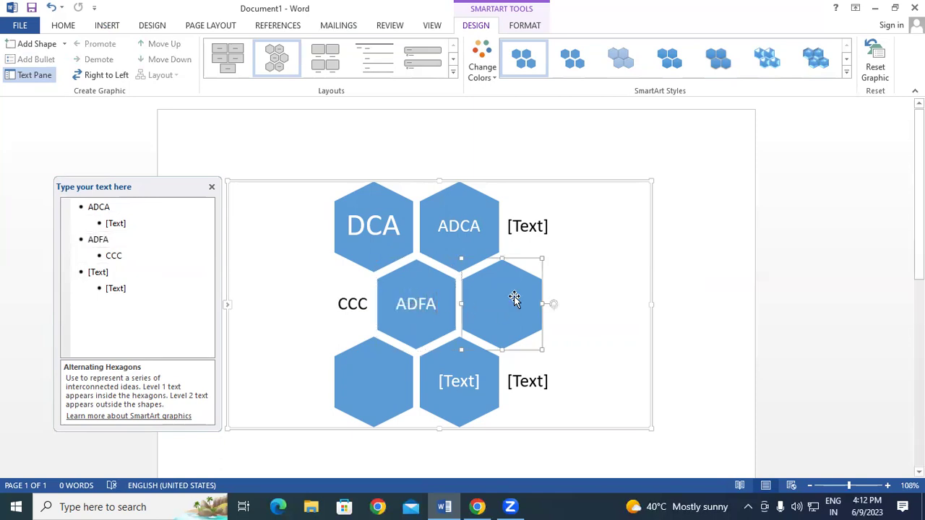
text(DFA)
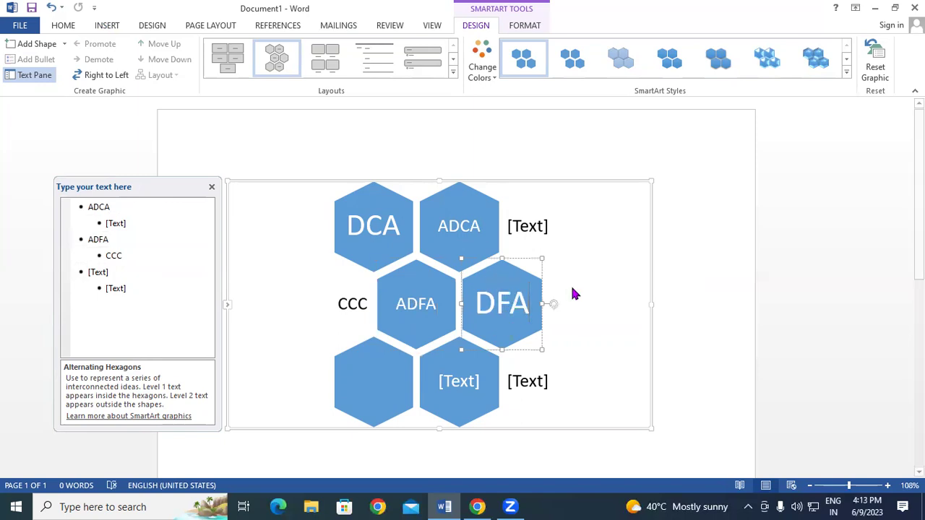
Label the bottom hexagons OM and DTP, and add TALLY PRIME under DTP
click(377, 382)
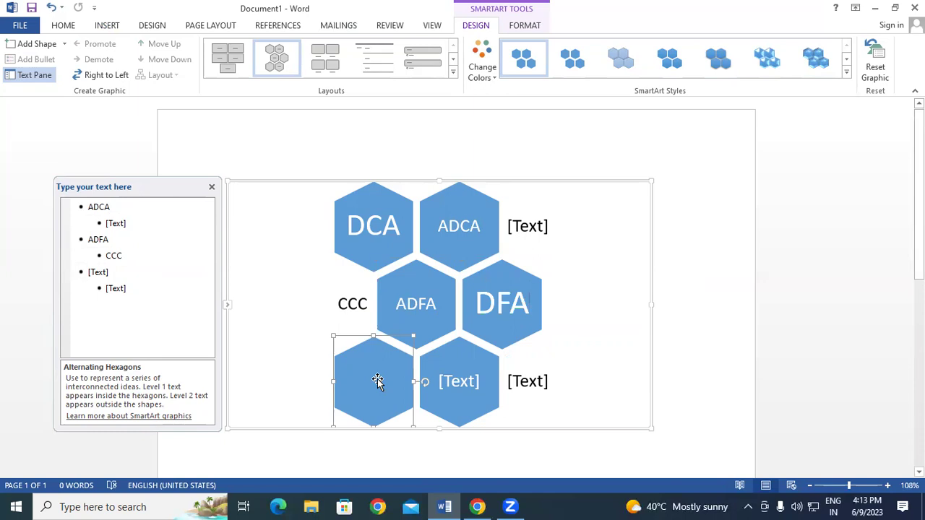
text(OM)
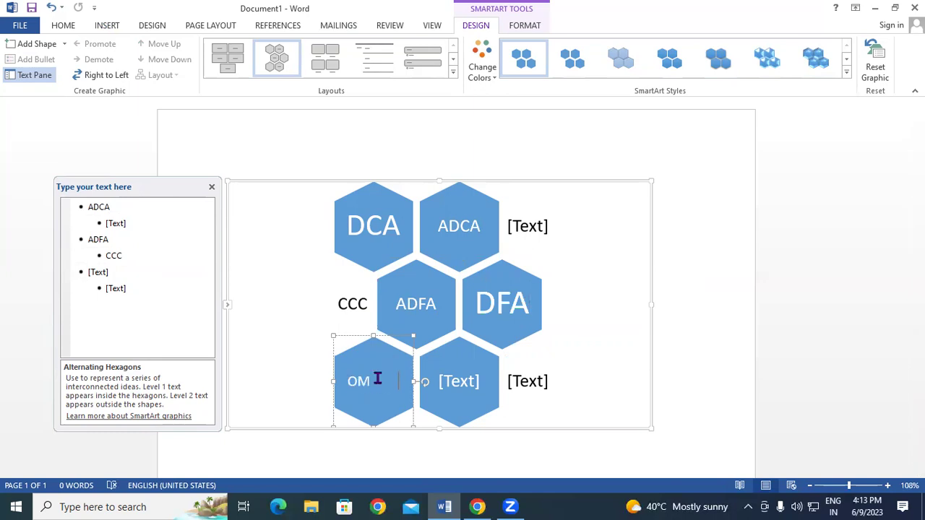
key(Return)
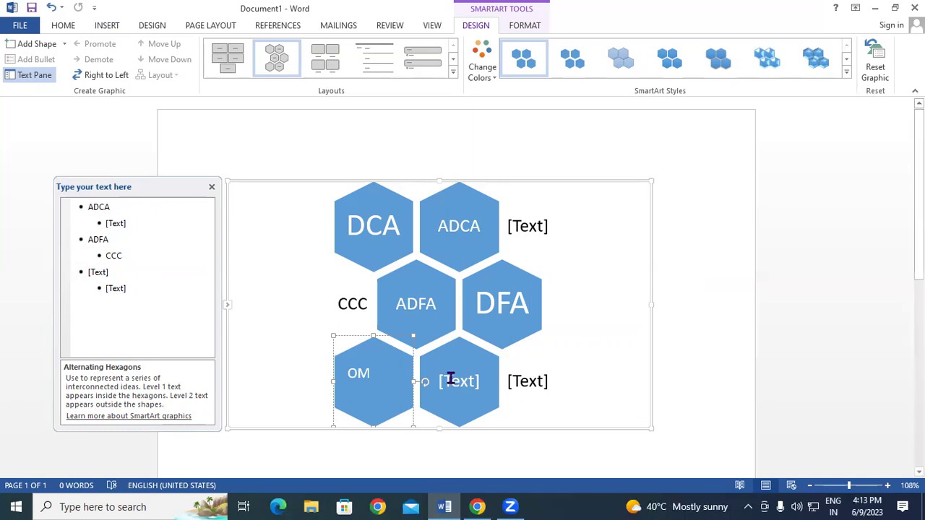
click(474, 379)
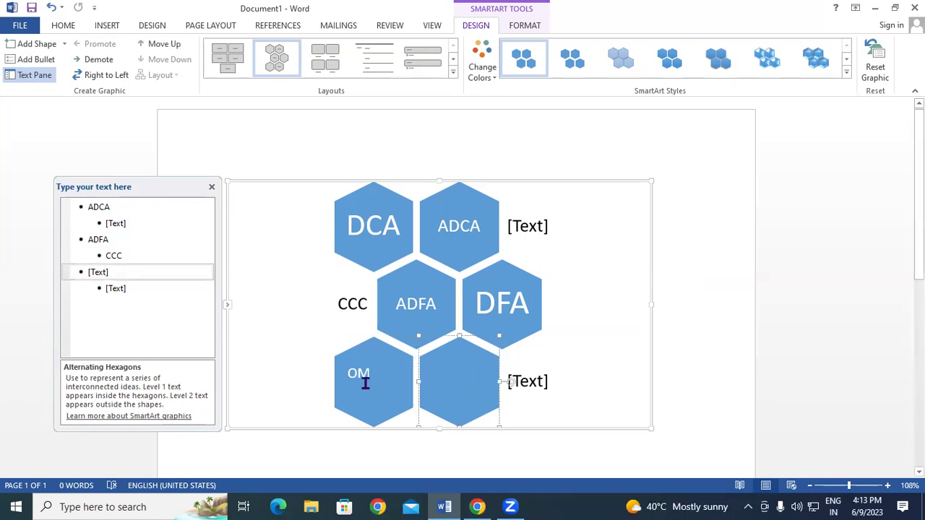
click(365, 383)
click(462, 374)
text(DTP)
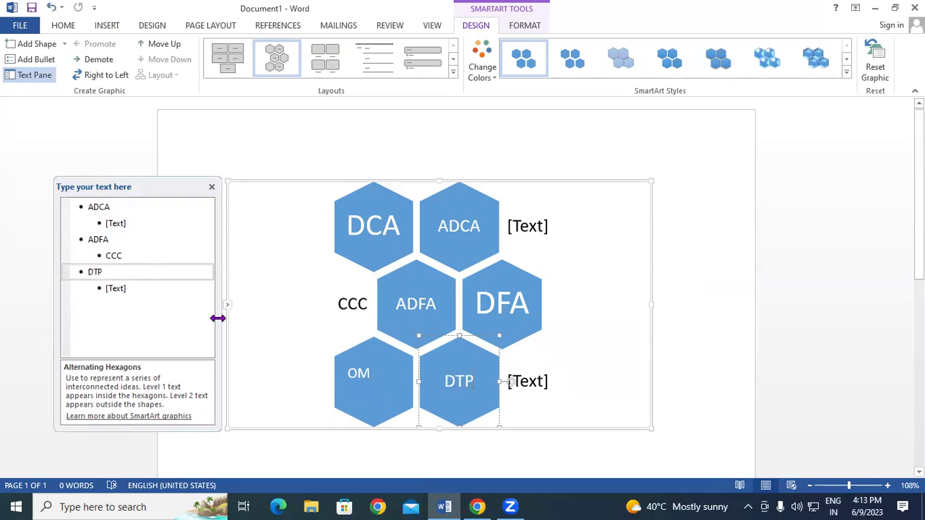
click(116, 288)
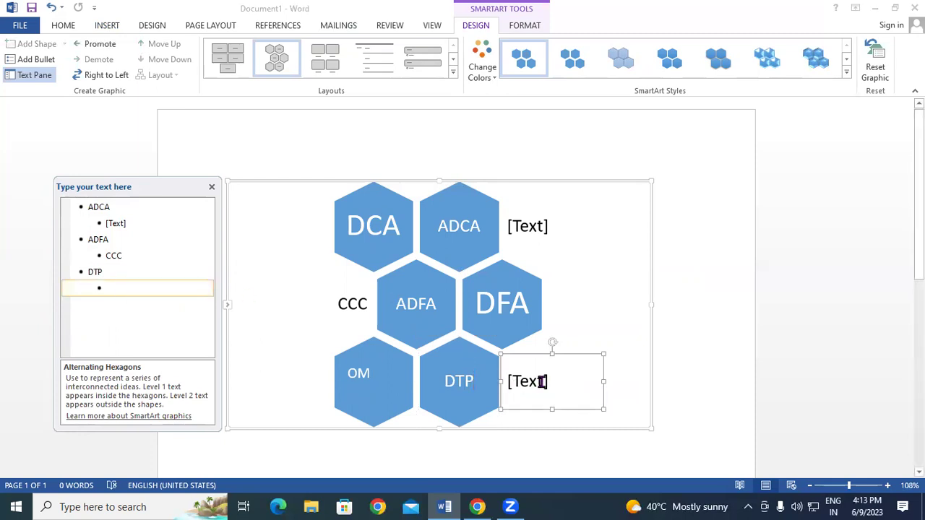
text(TALLYP)
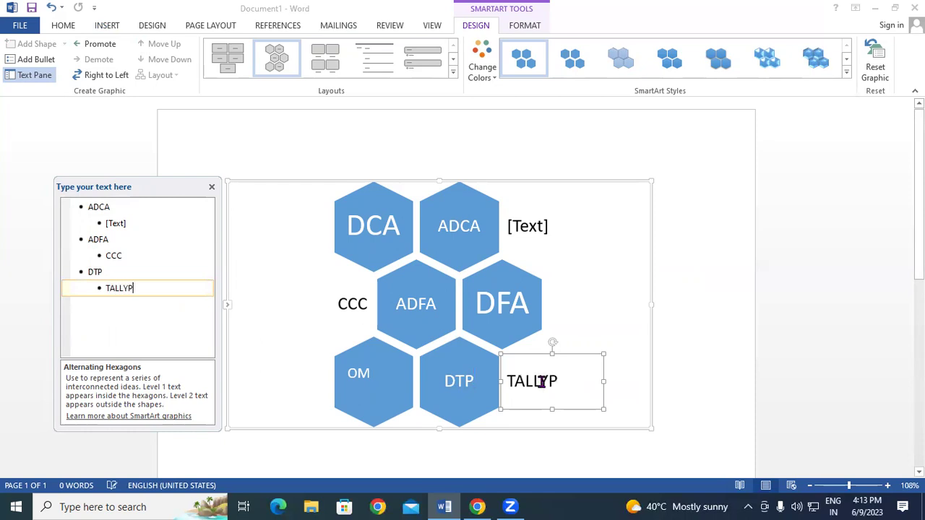
text( PRIME)
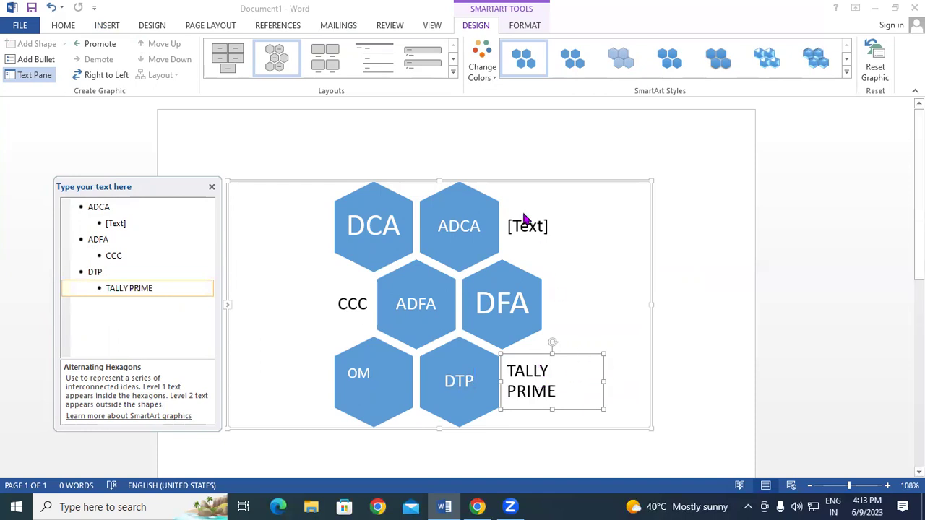
Browse the shape styles for the CCC text box without applying one
click(354, 302)
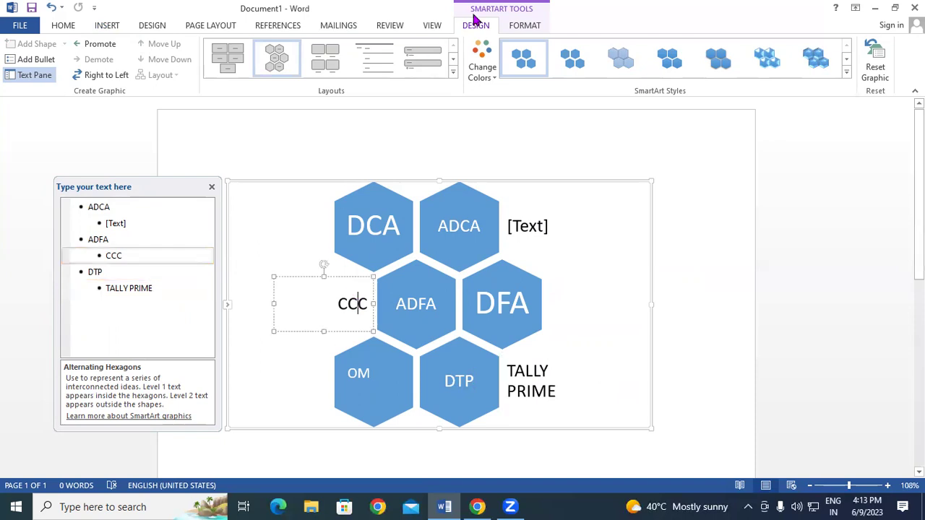
click(509, 28)
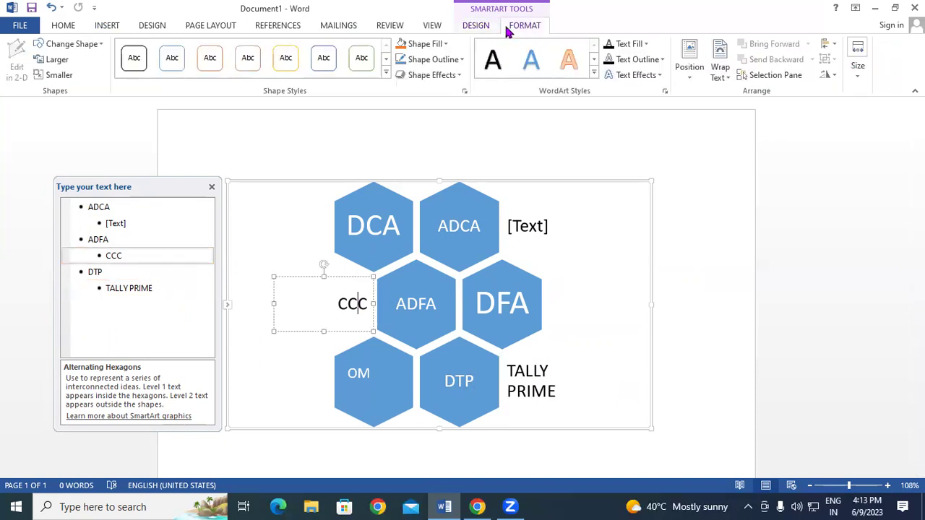
click(386, 60)
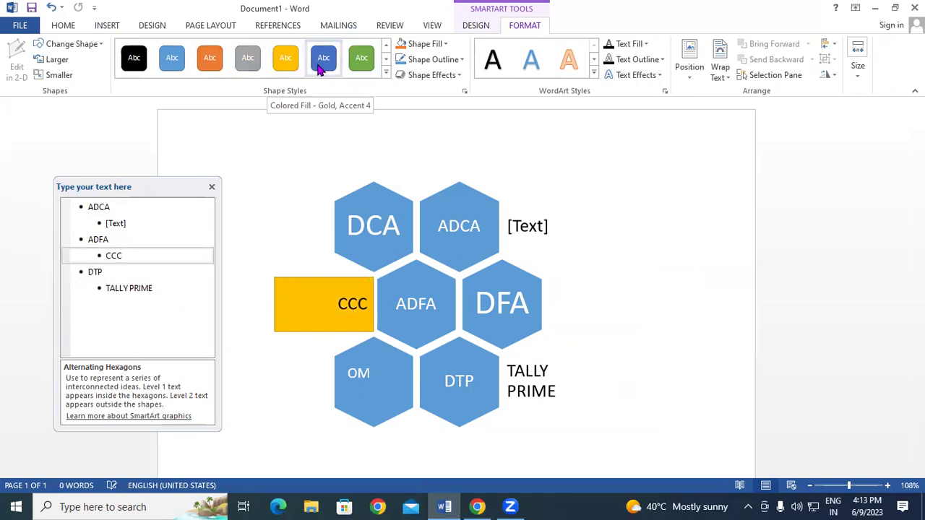
click(387, 73)
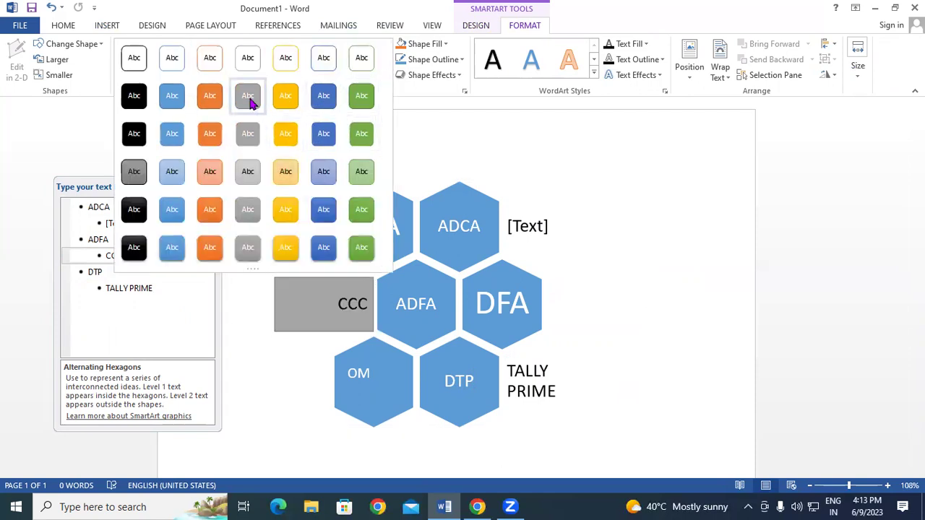
click(713, 221)
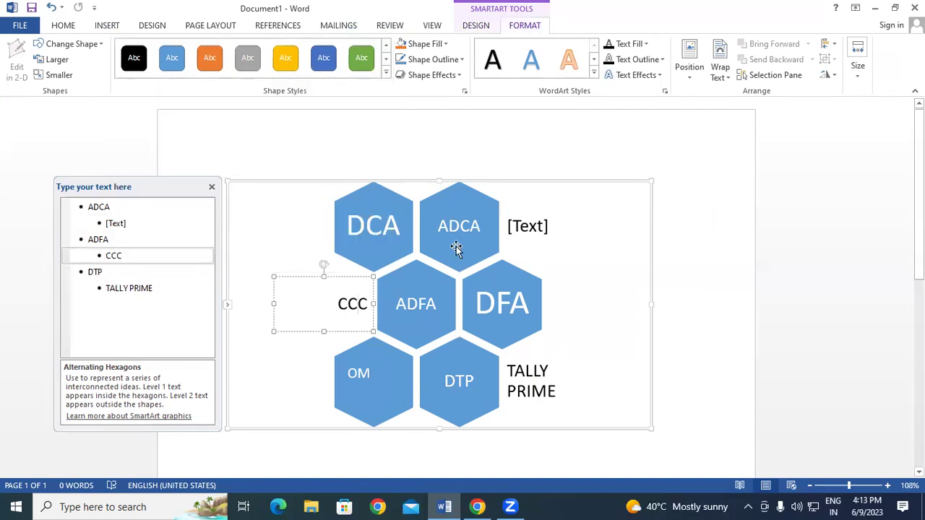
Apply the colourful orange-brown colour scheme to the hexagon chart
click(477, 28)
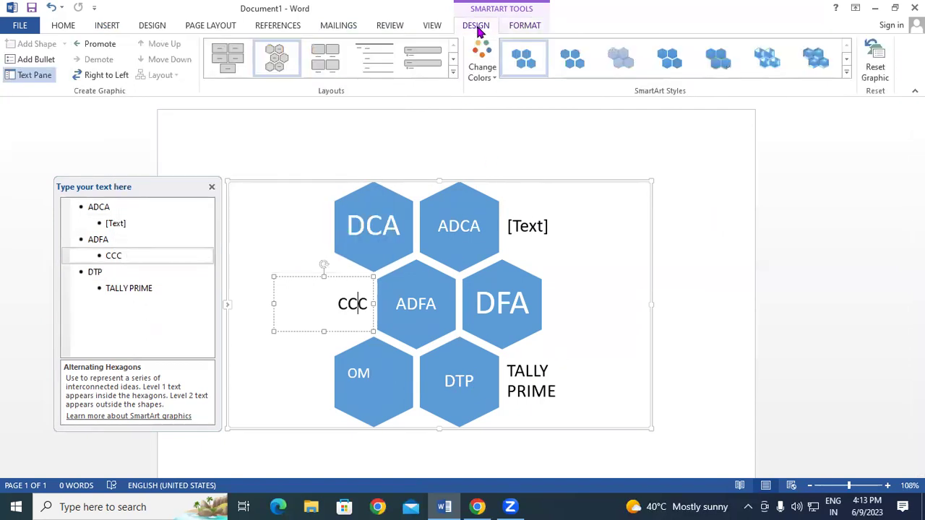
click(479, 56)
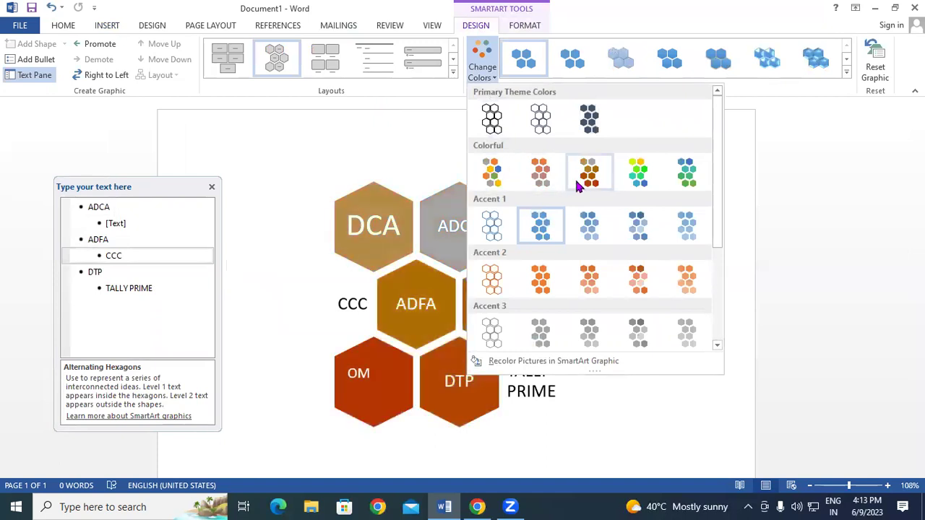
click(577, 186)
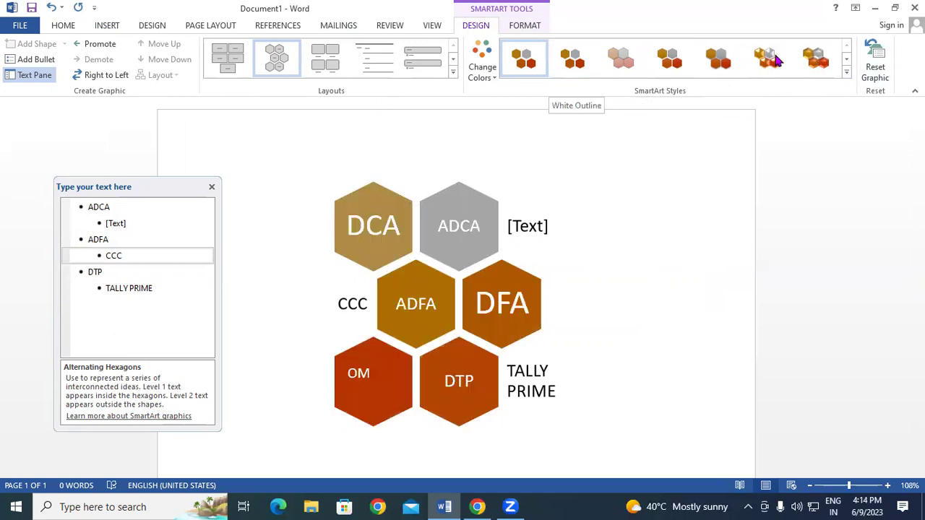
Give the chart a shaded 3D SmartArt style and deselect it to review
click(847, 61)
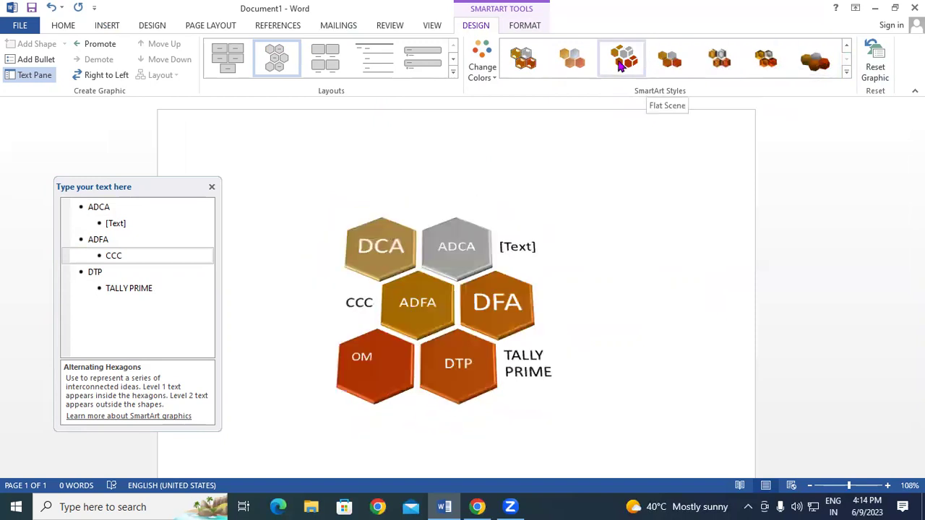
click(578, 61)
click(671, 281)
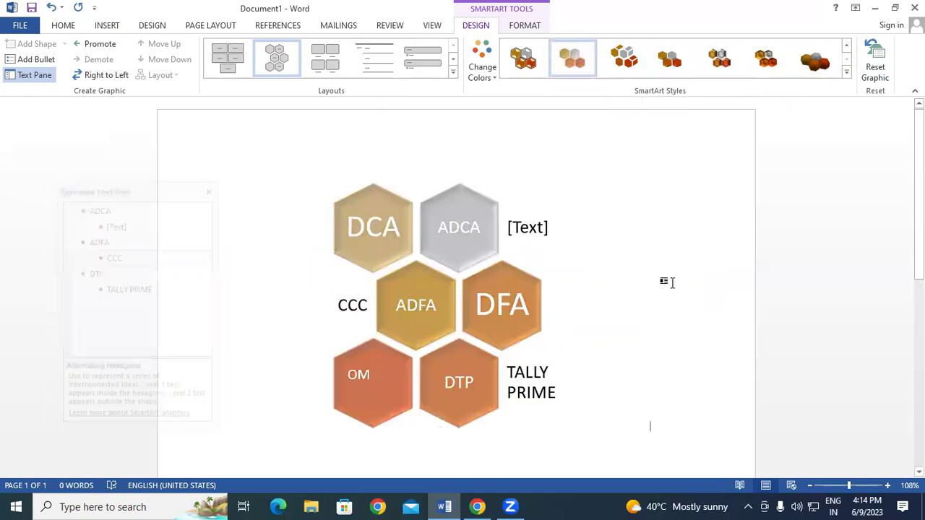
scroll(512, 347, down, 3)
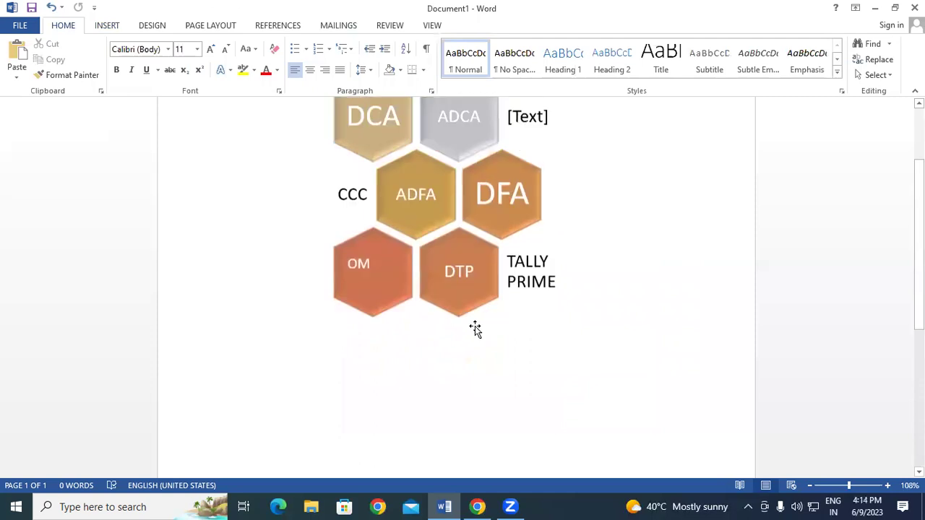
scroll(476, 329, up, 3)
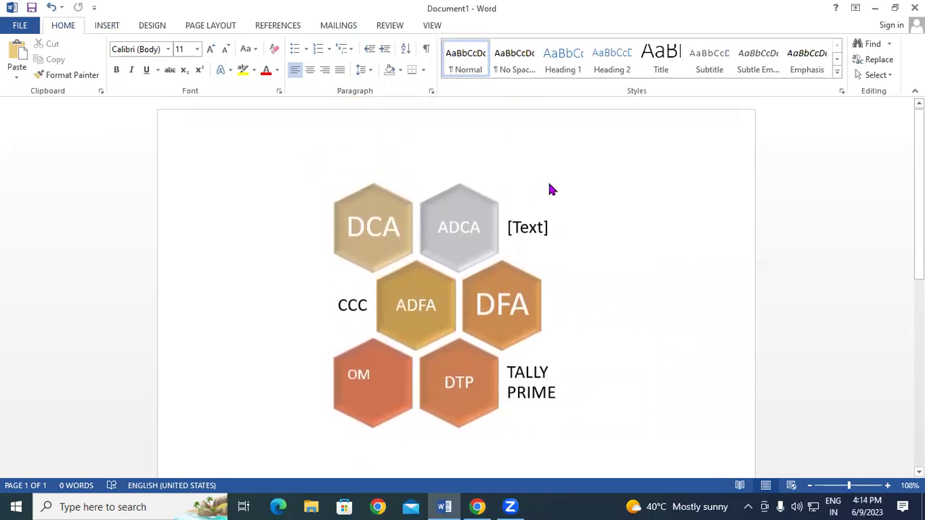
scroll(401, 217, down, 4)
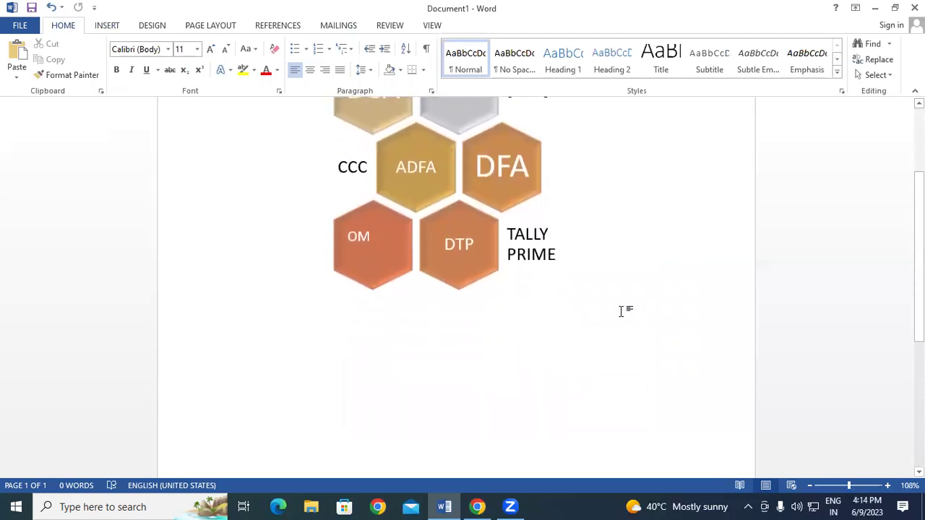
In a new document, compare Process layouts and insert a Basic Process SmartArt
key(ctrl+n)
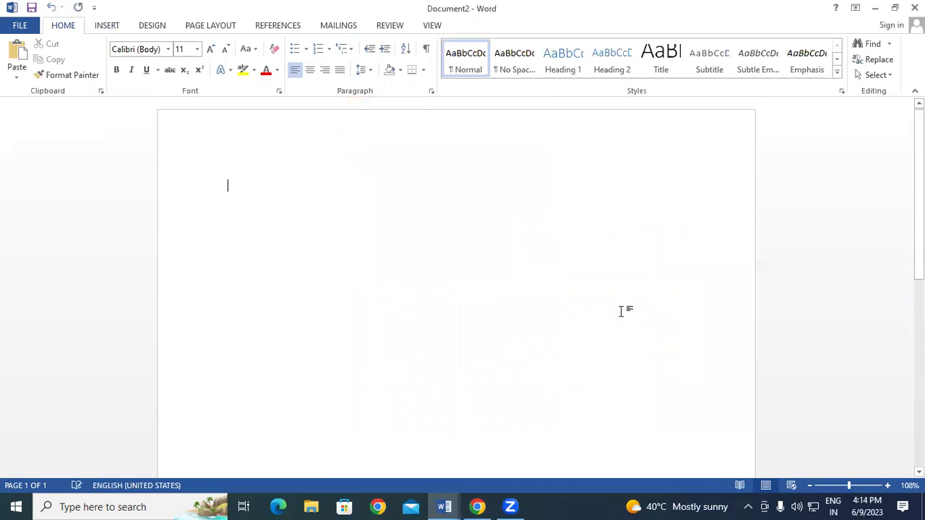
click(109, 27)
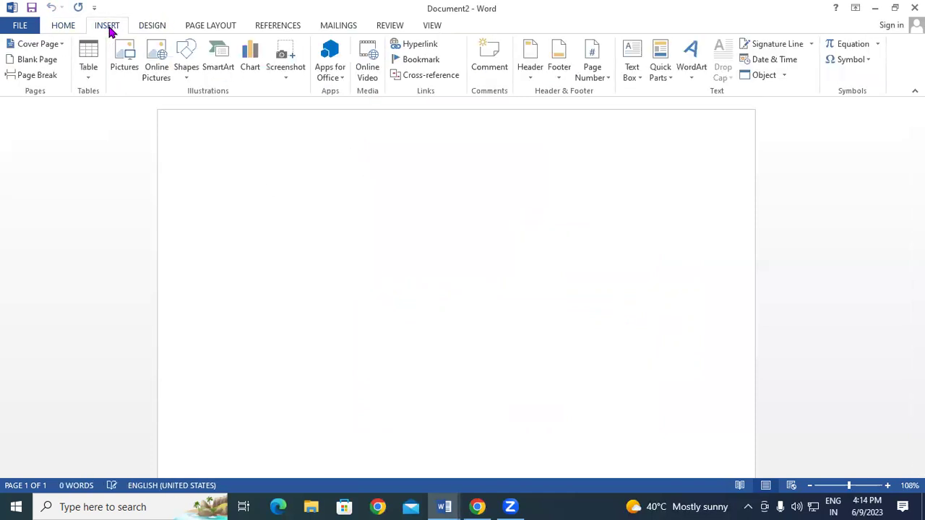
click(218, 58)
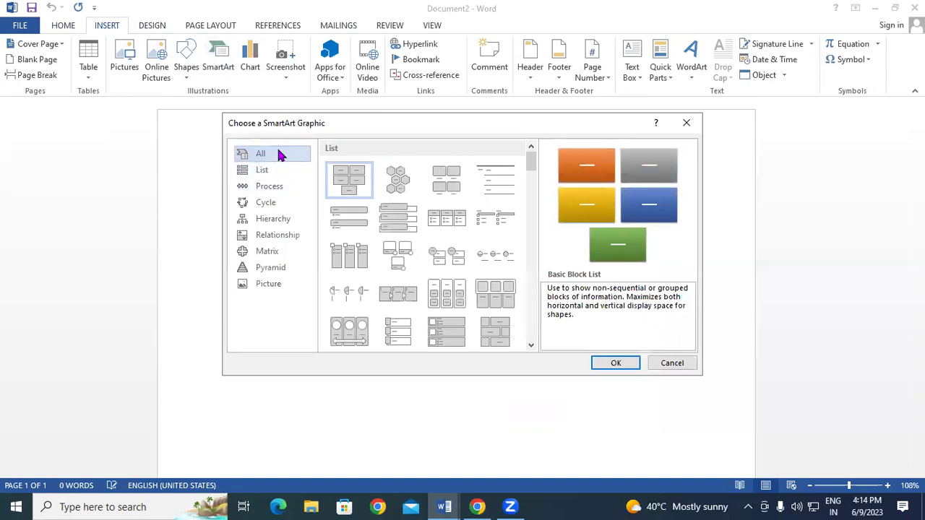
click(271, 189)
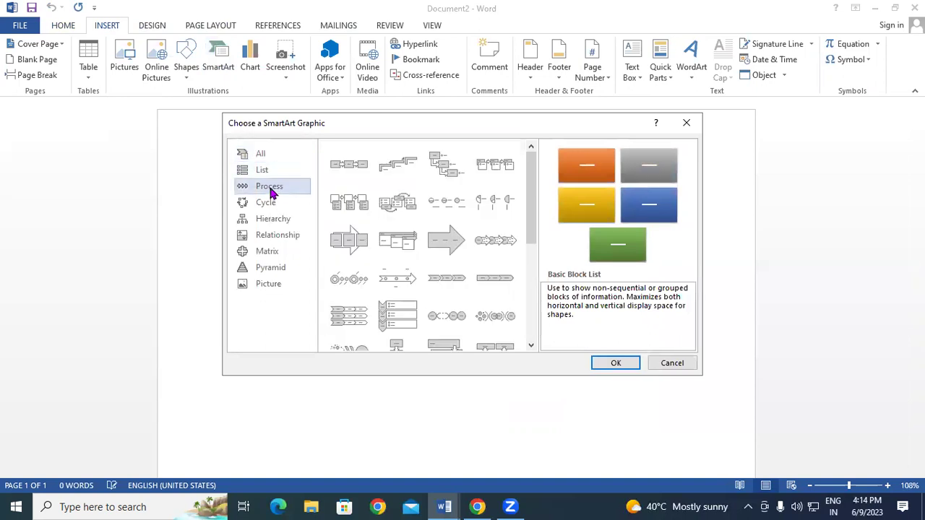
click(349, 170)
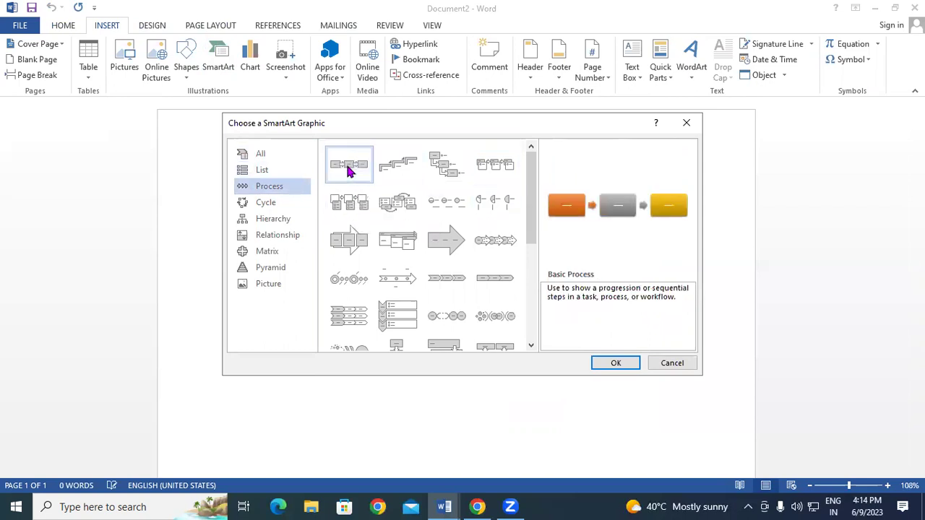
click(400, 166)
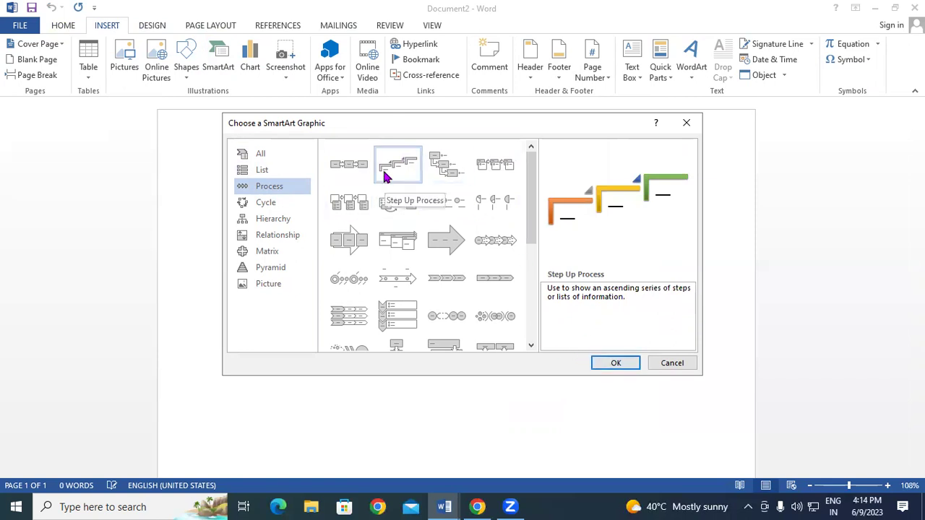
click(351, 166)
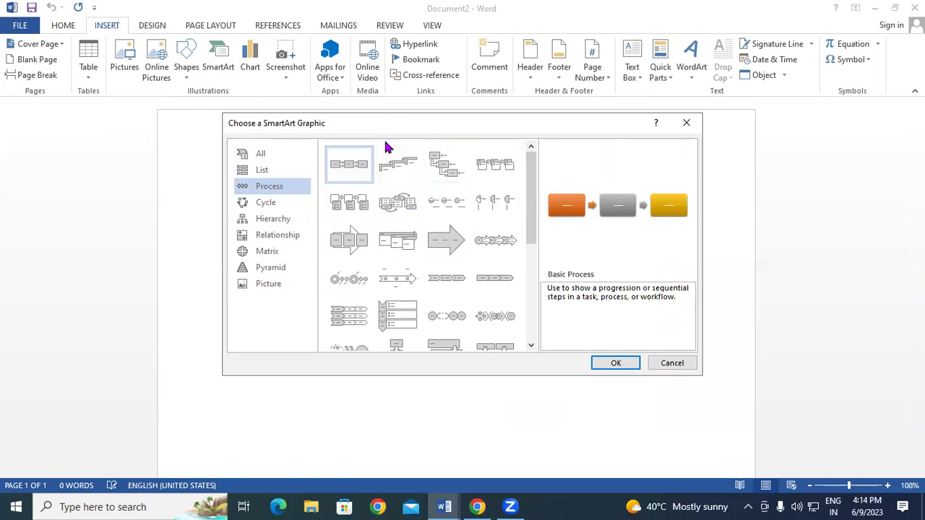
click(443, 172)
click(349, 164)
click(611, 362)
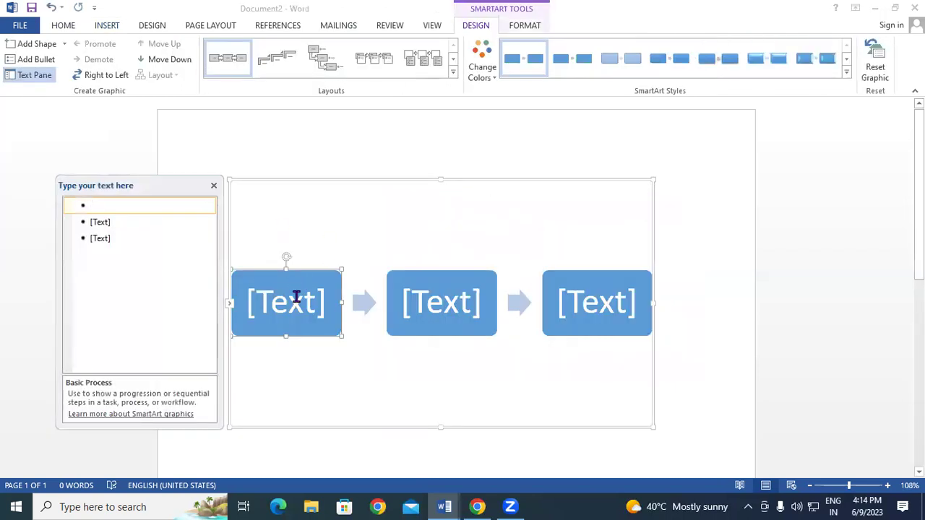
Type Input, Process and Output into the three boxes, then deselect the chart
text(iN)
key(BackSpace)
key(BackSpace)
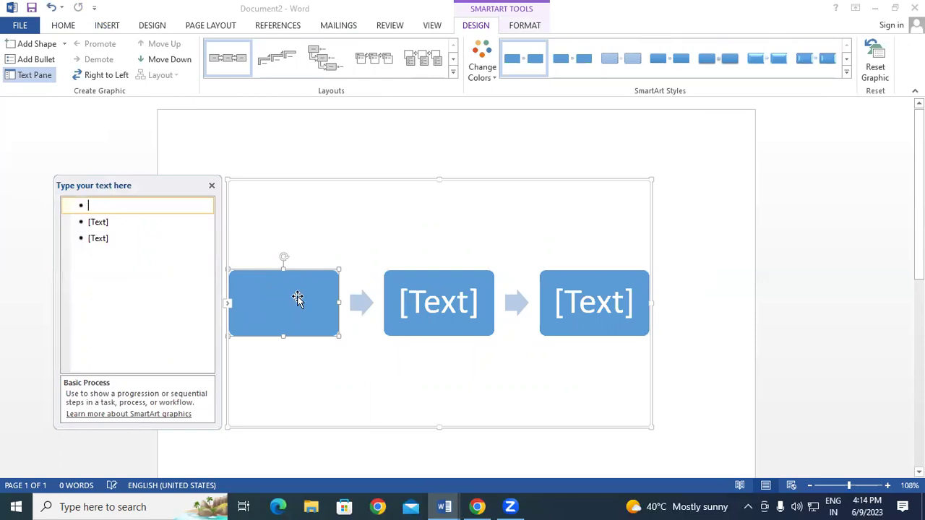
text(nput)
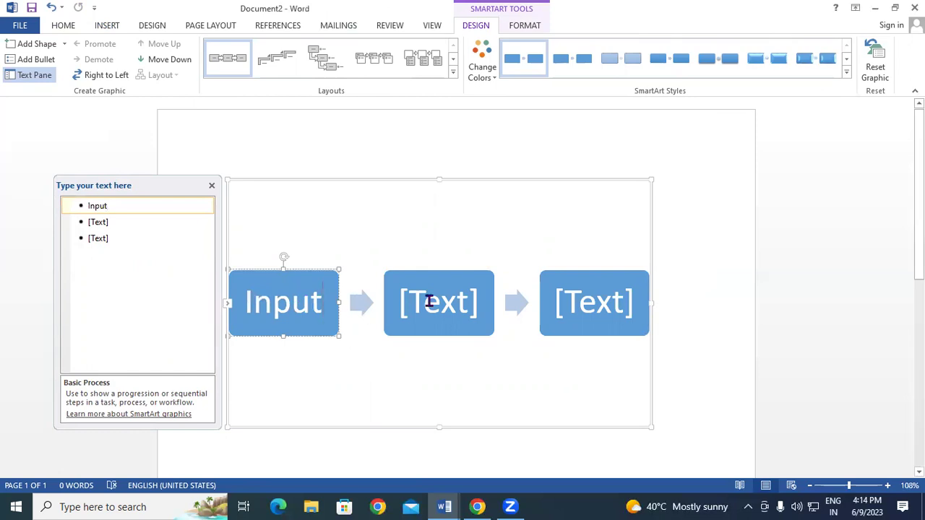
click(456, 305)
text(Proce)
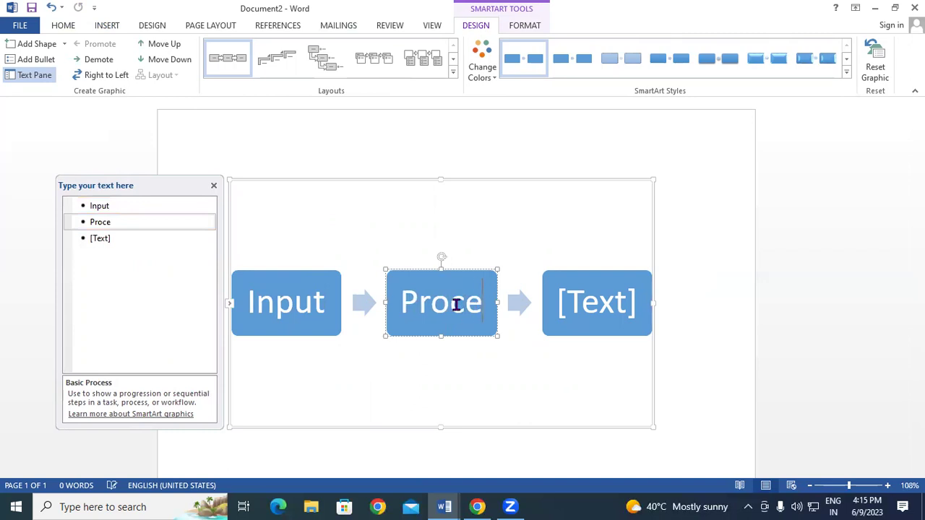
text(ss)
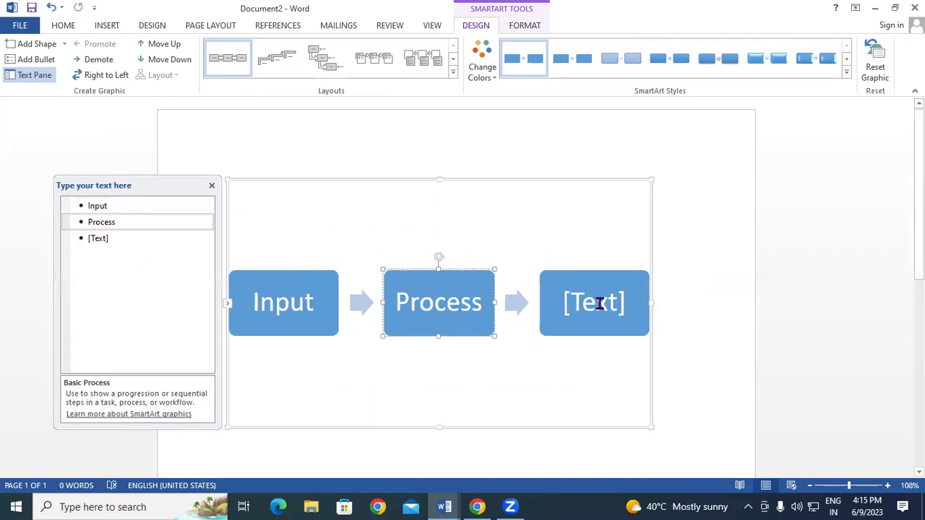
click(615, 305)
text(Ou)
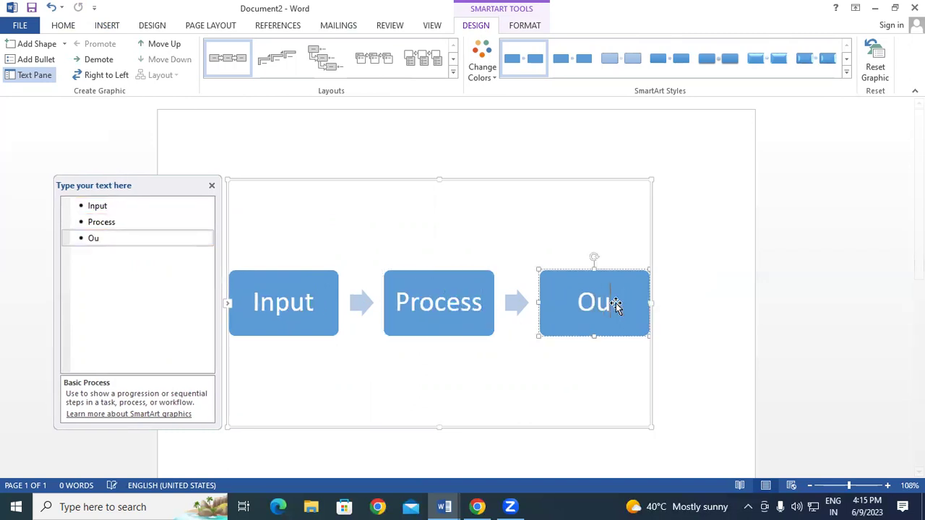
text(tpu)
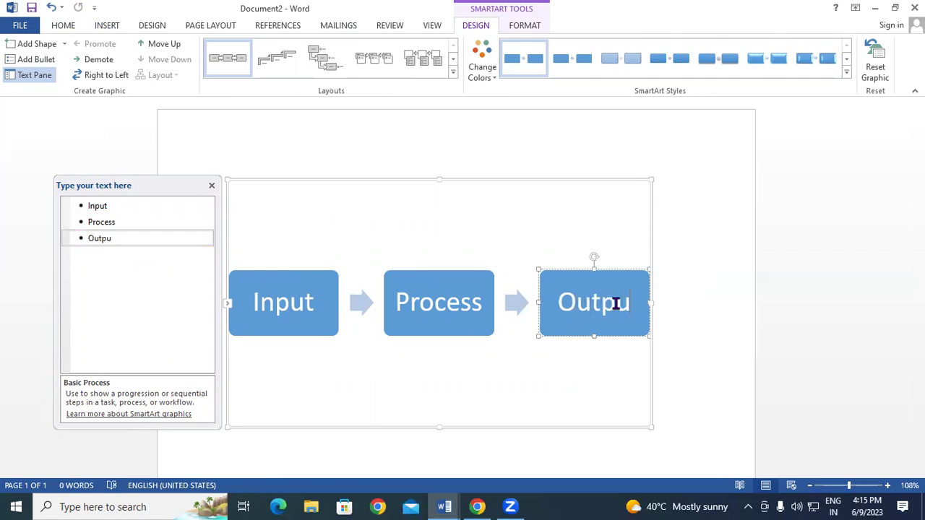
text(t)
click(668, 312)
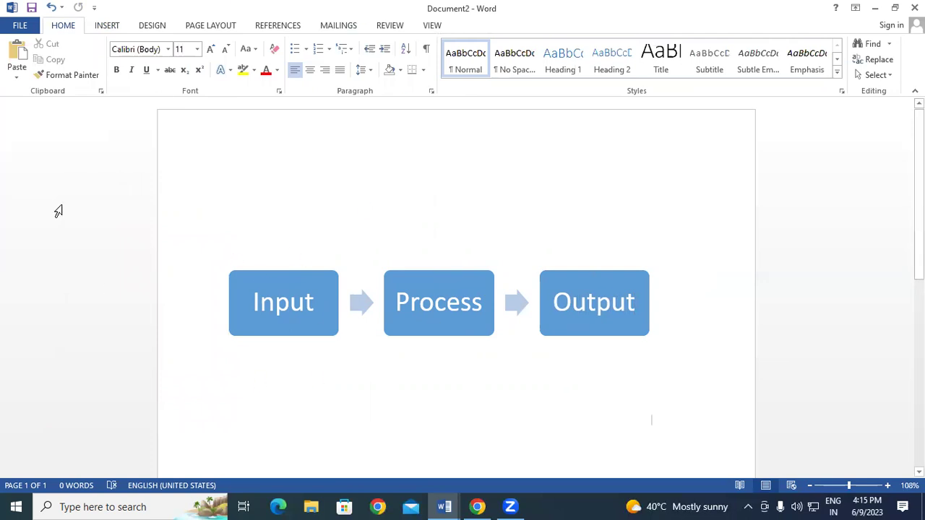
click(110, 26)
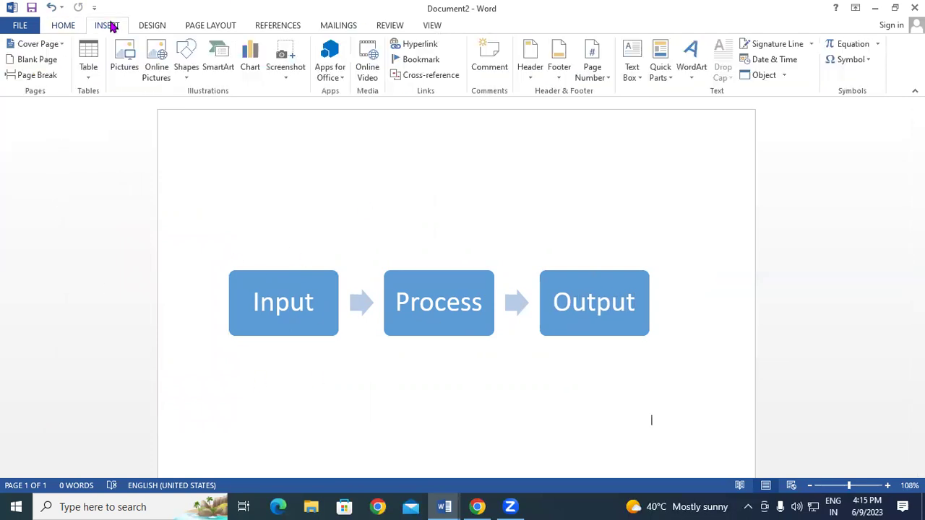
click(185, 59)
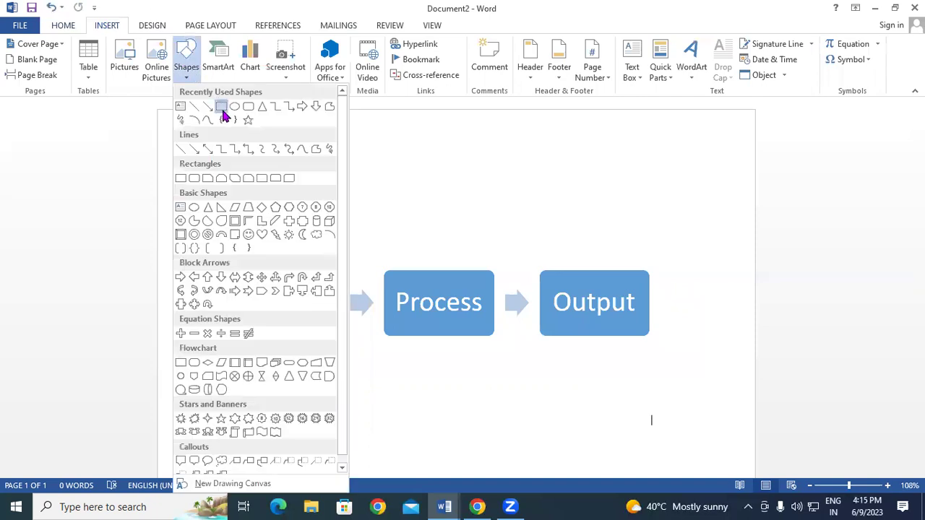
click(222, 108)
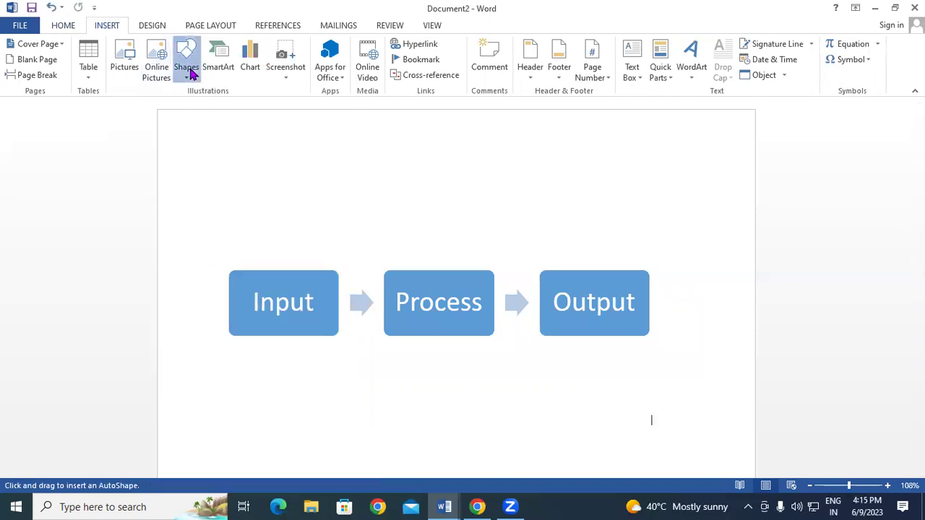
click(192, 73)
click(248, 108)
drag(228, 347, 352, 401)
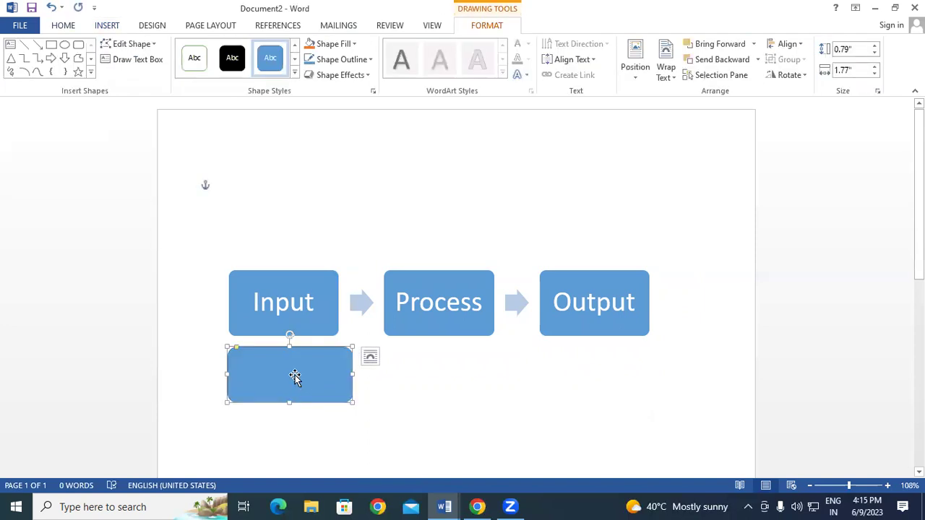
click(295, 376)
text(Input)
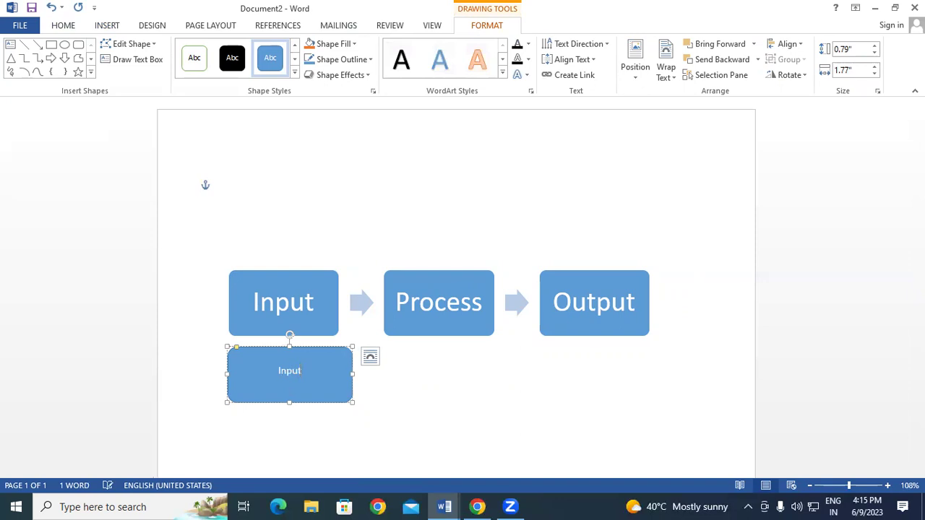
drag(278, 372, 320, 373)
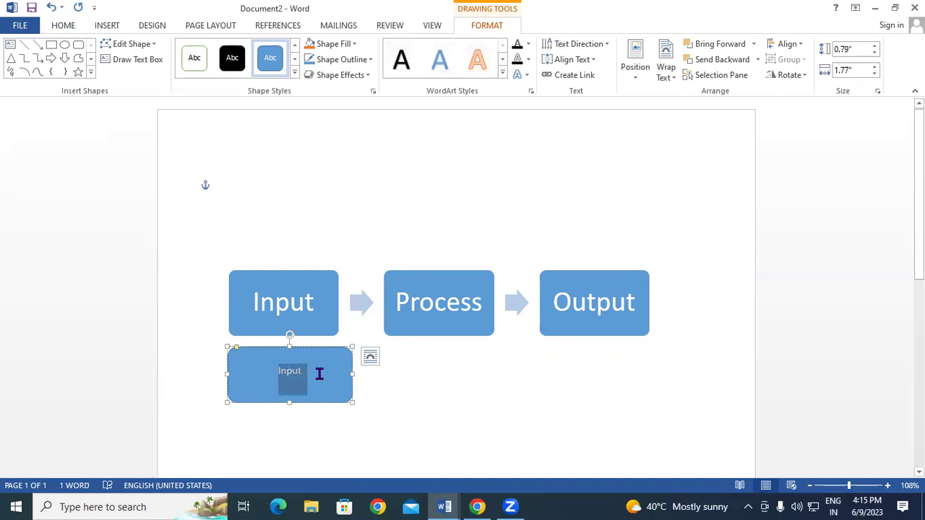
click(64, 26)
click(117, 69)
click(210, 50)
click(210, 49)
click(211, 50)
click(211, 49)
click(211, 49)
click(210, 49)
click(225, 50)
click(420, 388)
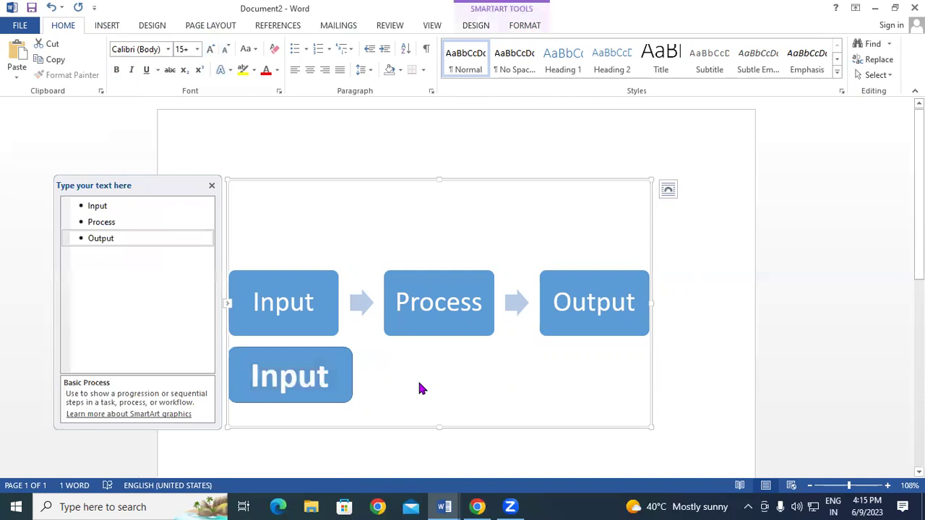
click(338, 354)
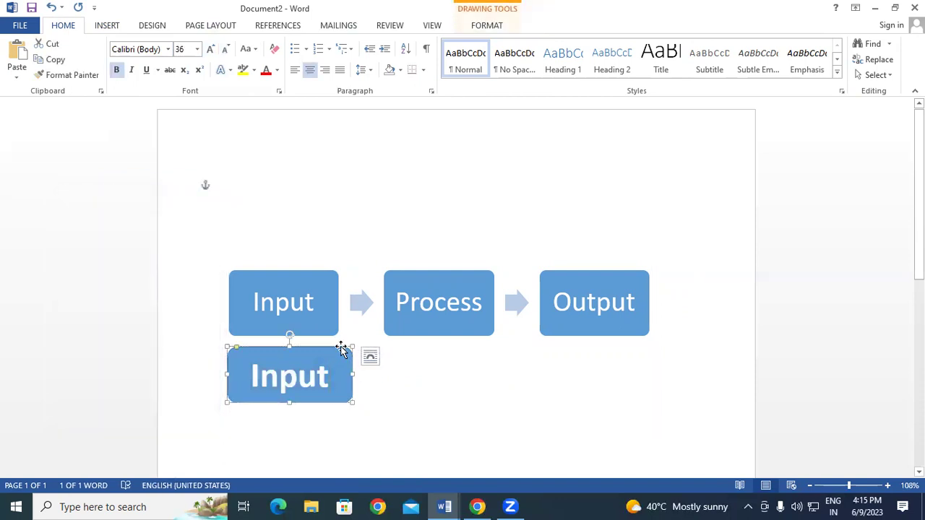
key(Delete)
click(304, 301)
click(466, 213)
Apply the colourful yellow, green and blue colour scheme to the diagram
click(482, 27)
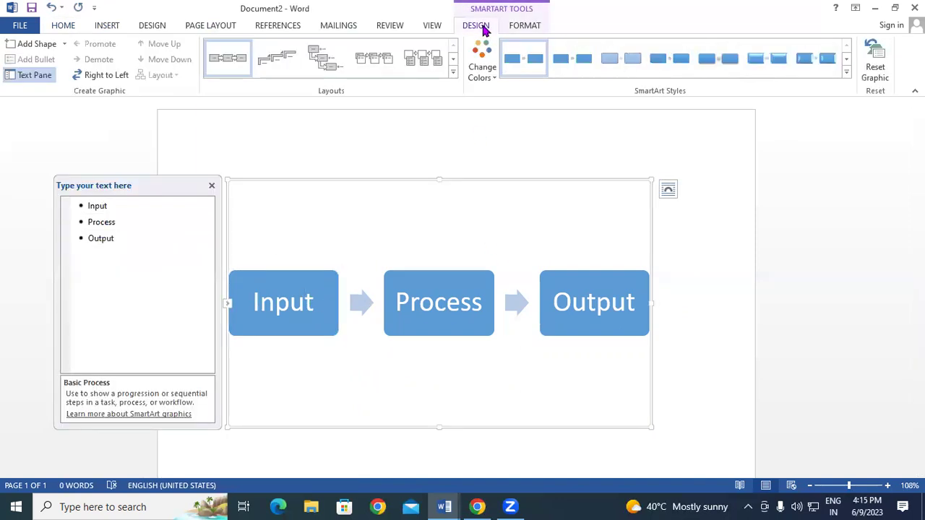
click(482, 63)
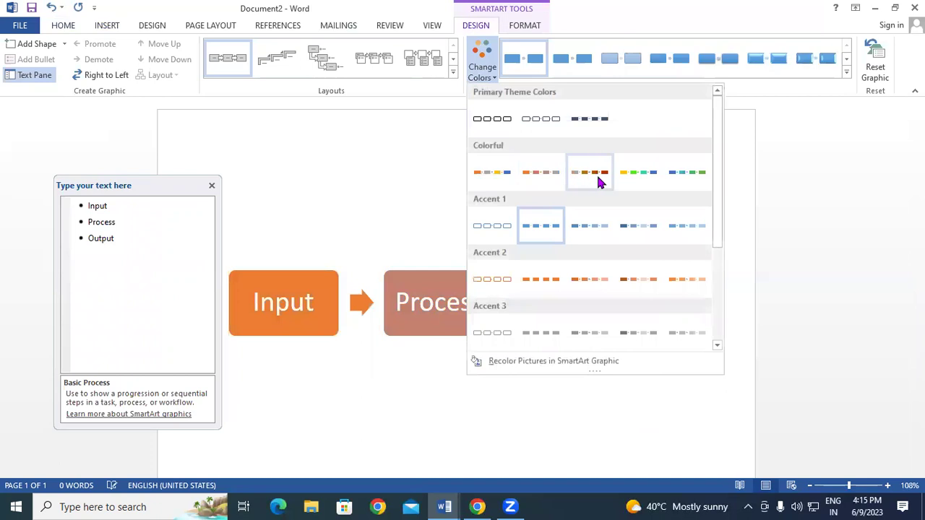
click(630, 173)
click(715, 301)
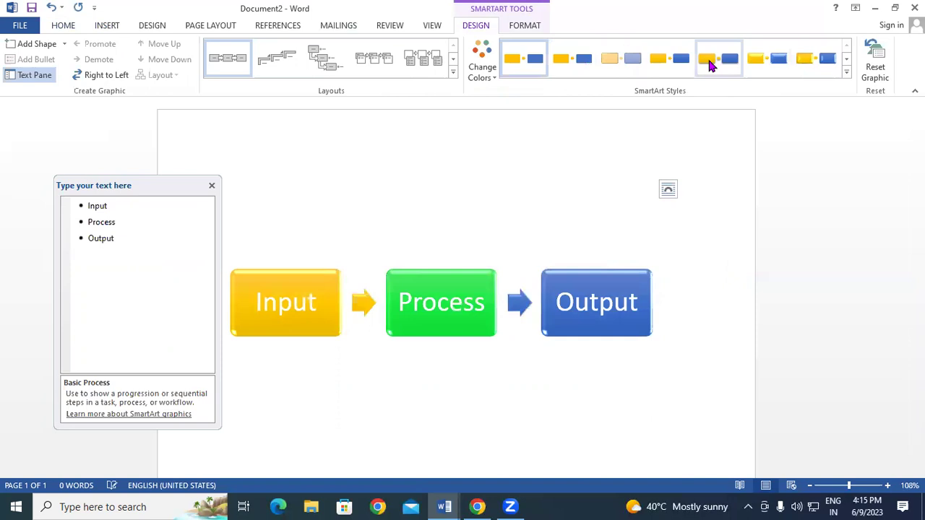
Give the diagram a 3-D block style from the full styles gallery
click(847, 60)
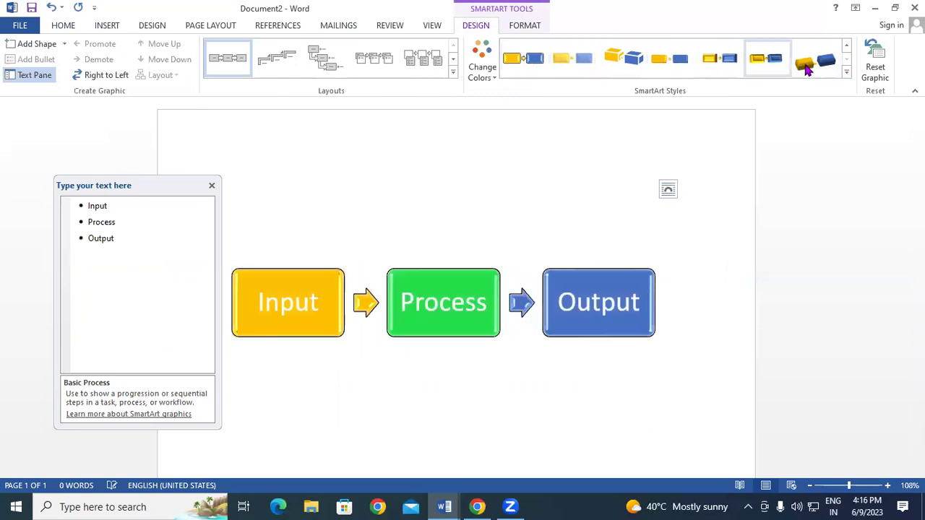
click(846, 72)
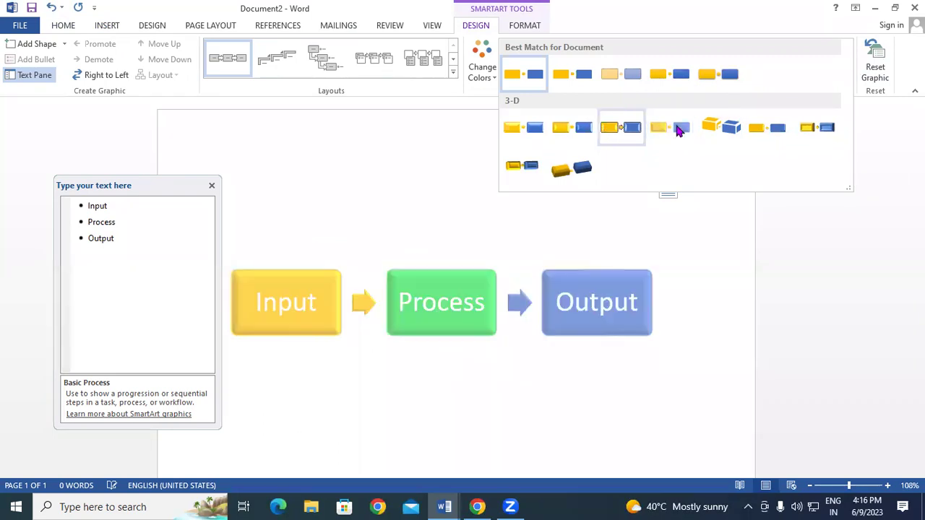
click(727, 127)
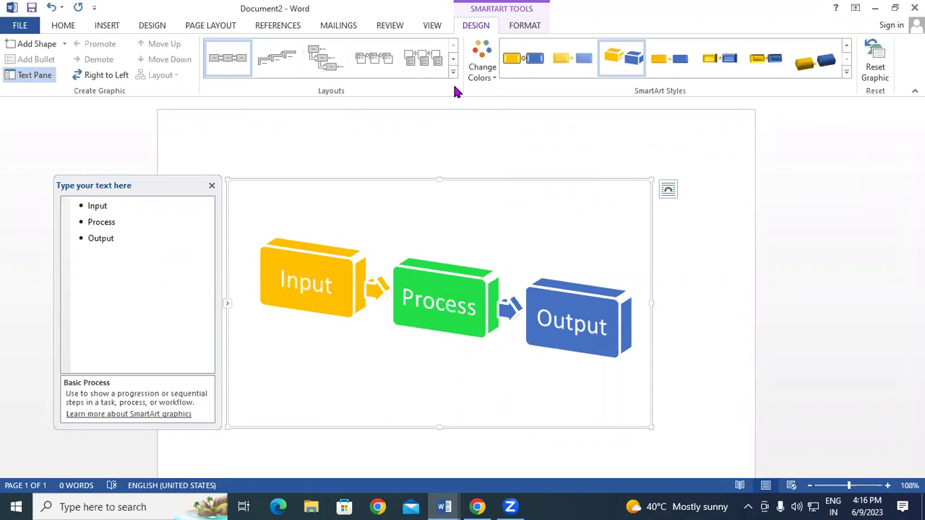
Try Step Up and Step Down Process layouts, then settle on Accent Process with a 3-D style
click(282, 62)
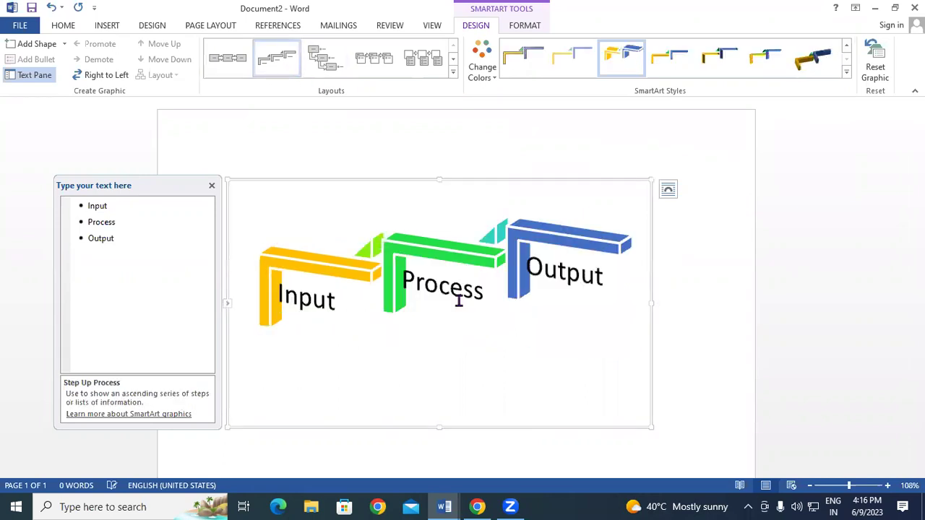
click(520, 57)
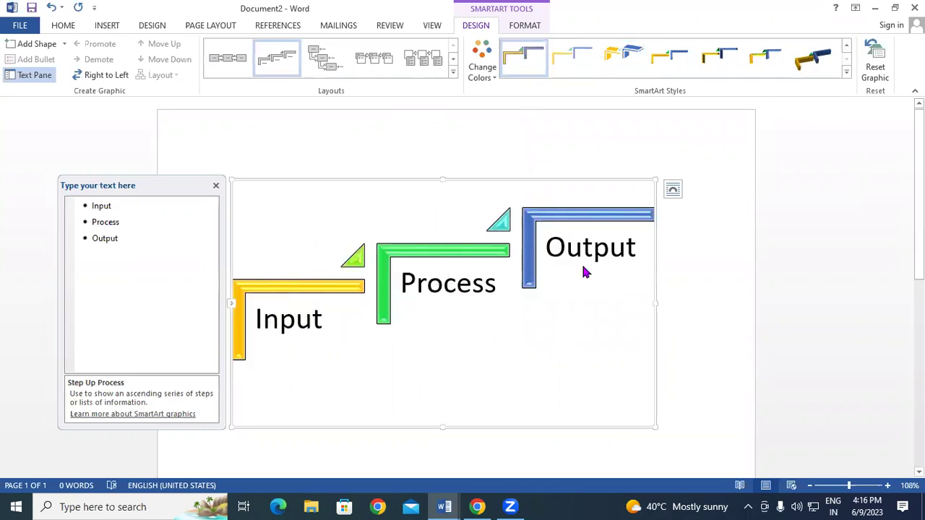
click(323, 65)
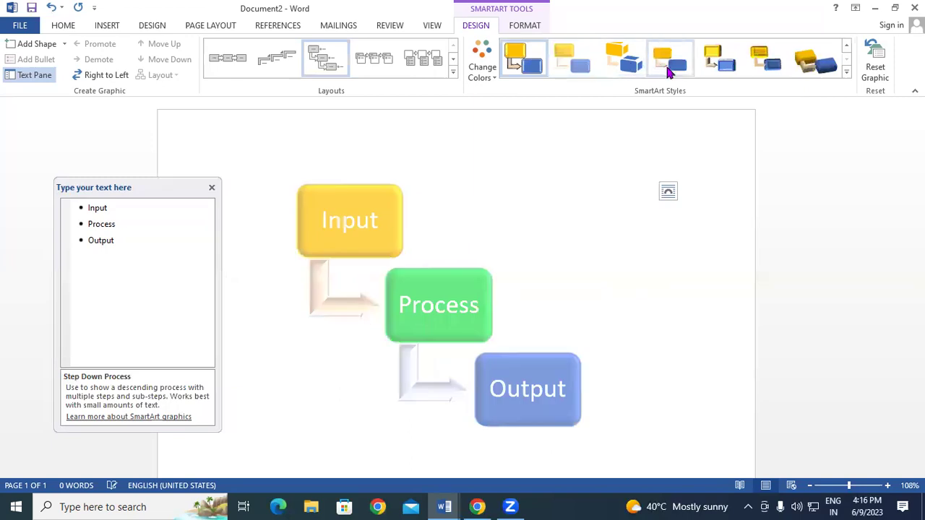
click(708, 64)
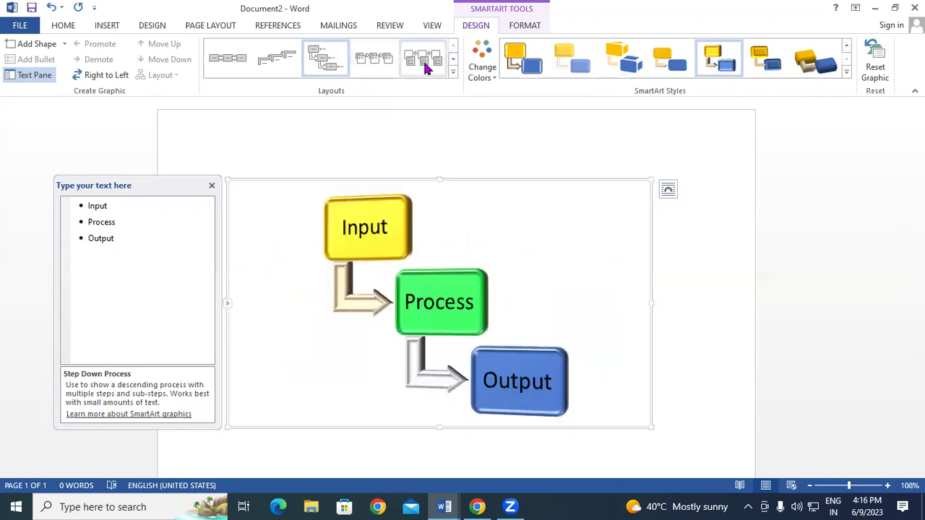
click(377, 67)
click(656, 291)
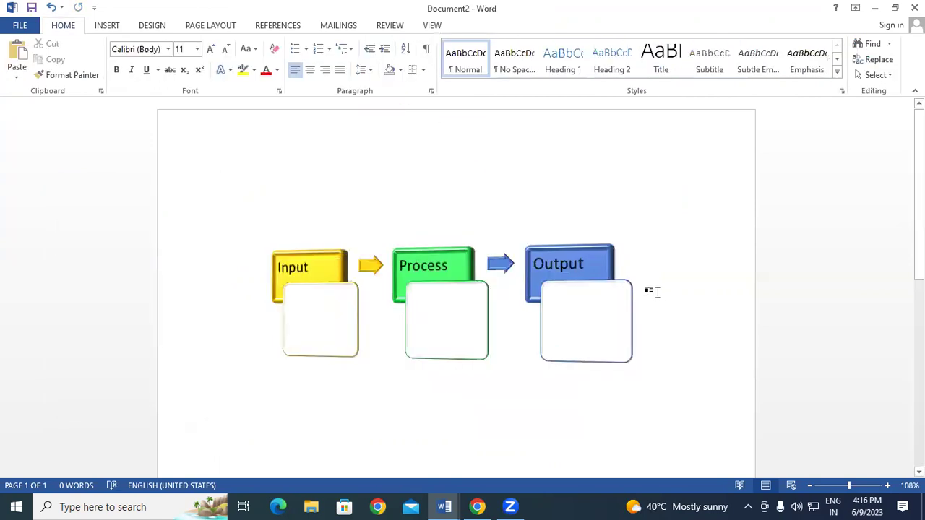
Insert a Continuous Cycle SmartArt into a new document, then start another blank document
key(ctrl+n)
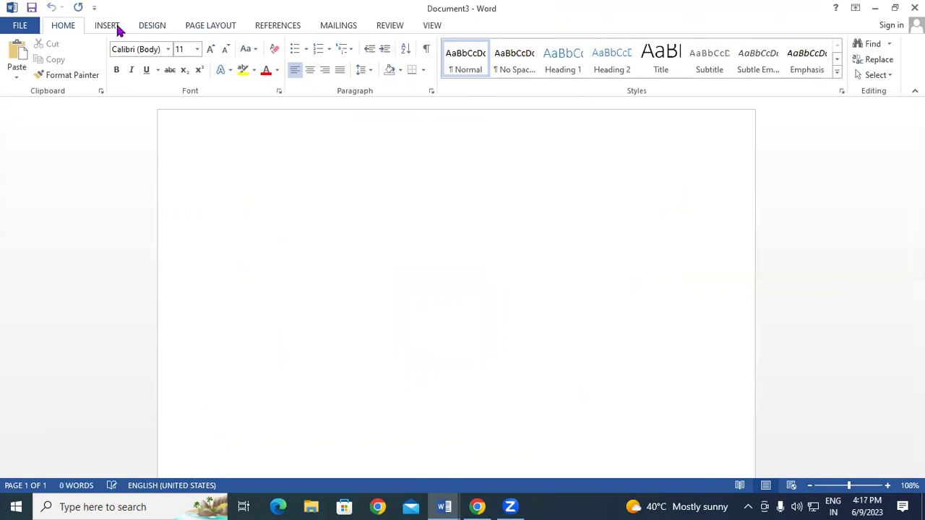
click(114, 26)
click(221, 61)
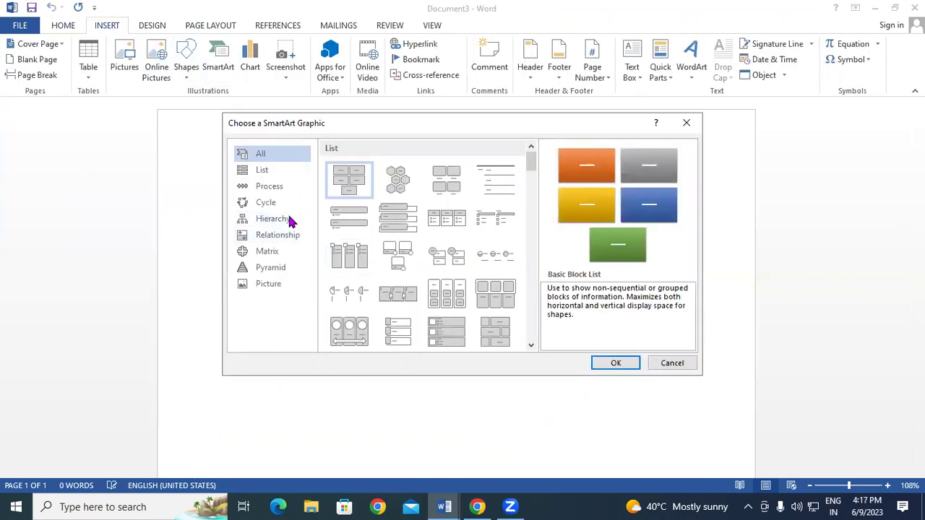
click(263, 207)
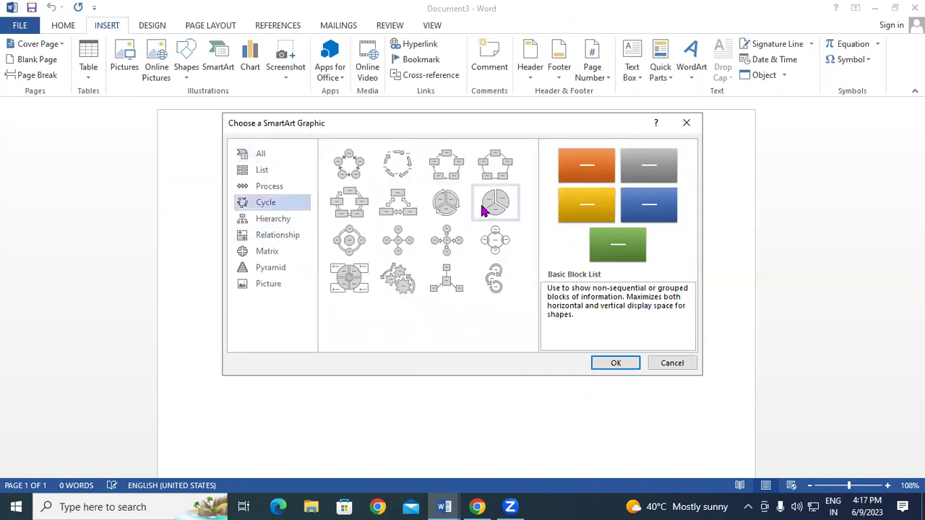
click(346, 202)
click(611, 362)
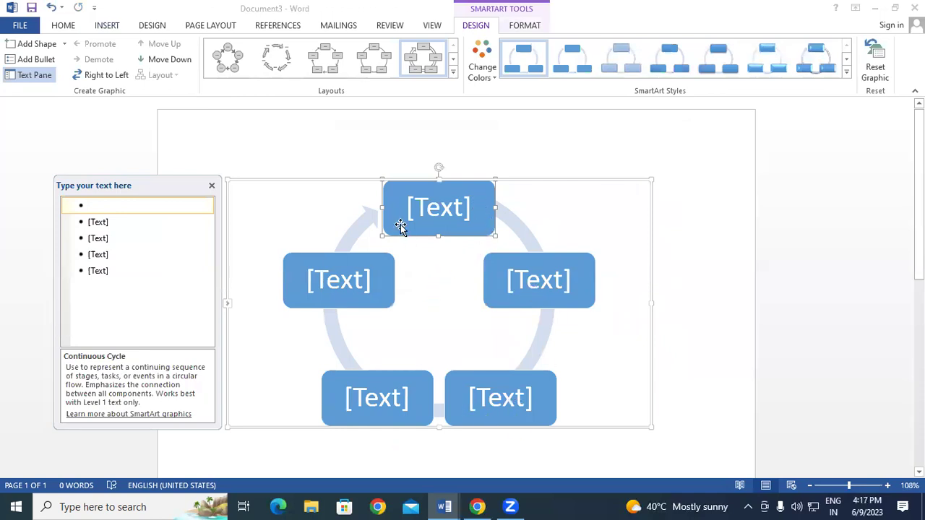
click(671, 274)
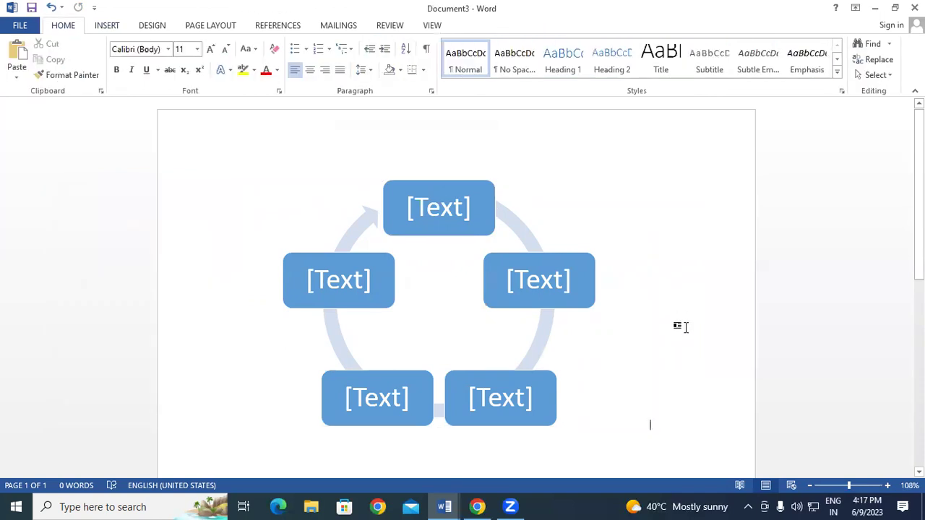
key(ctrl+n)
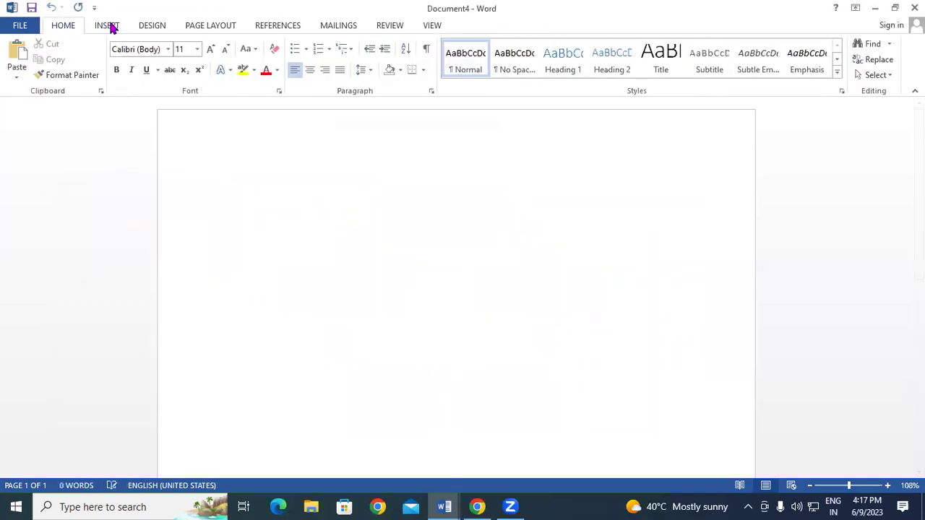
Insert the Hierarchy layout from the SmartArt Hierarchy category into Document4
click(107, 25)
click(226, 57)
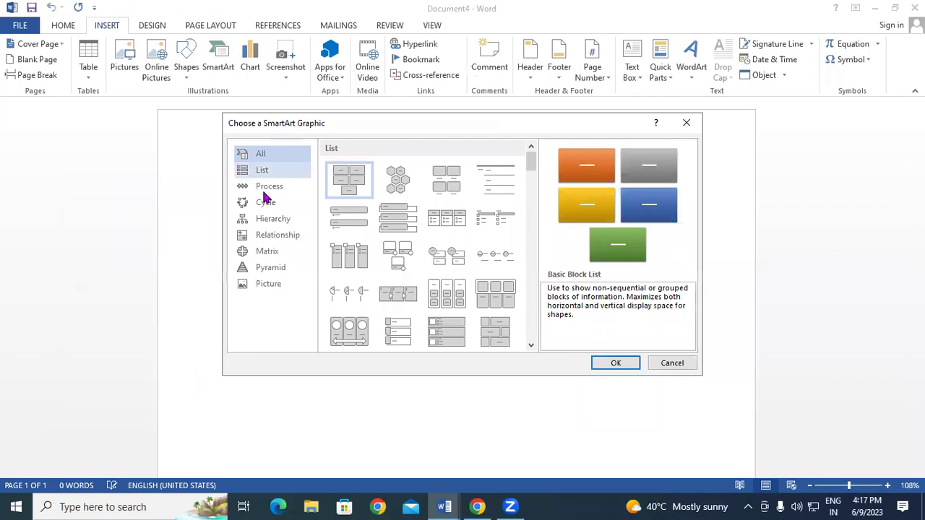
click(269, 220)
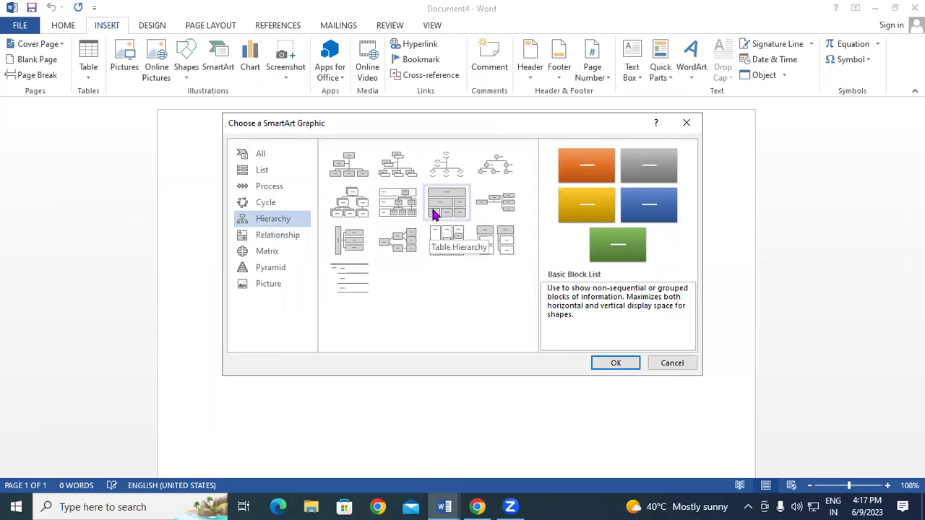
click(351, 202)
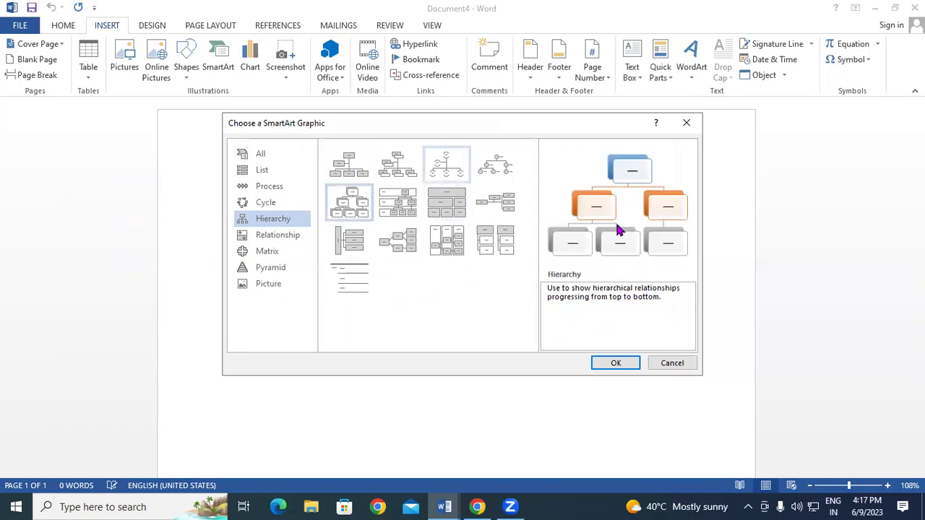
click(629, 364)
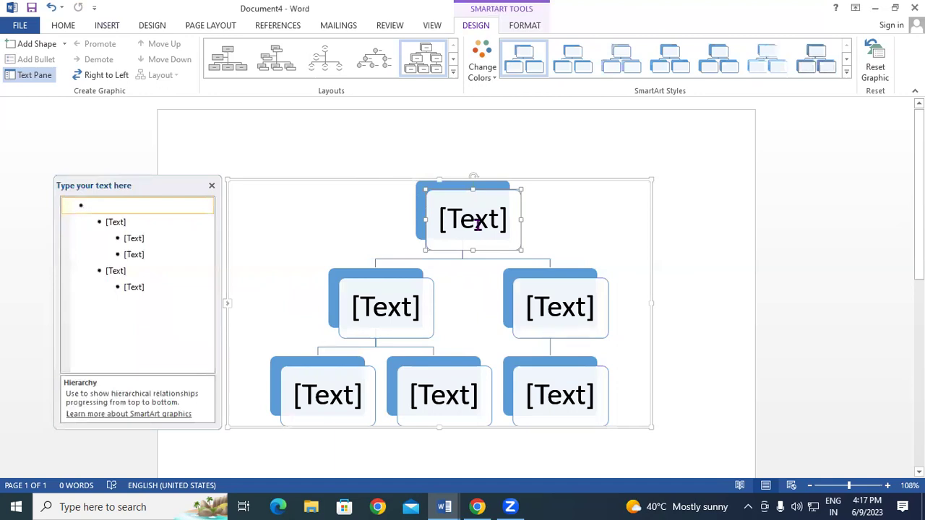
Type 'Parts of Computer' in the top box and widen the box to fit it
text(Parts of Computer)
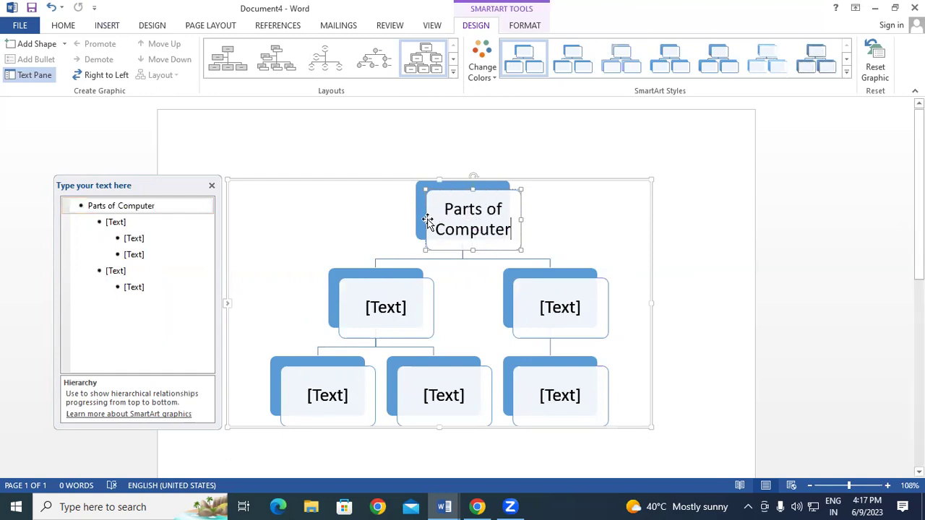
drag(416, 216, 382, 216)
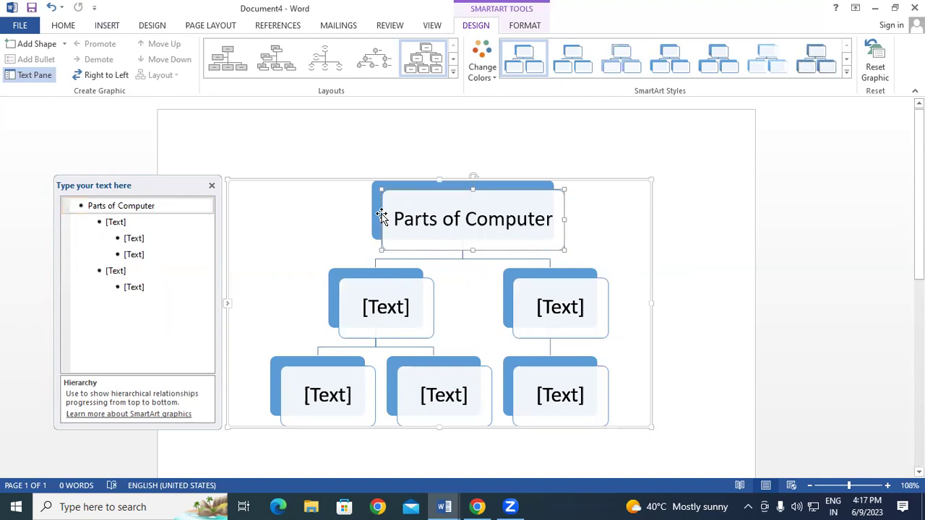
click(591, 208)
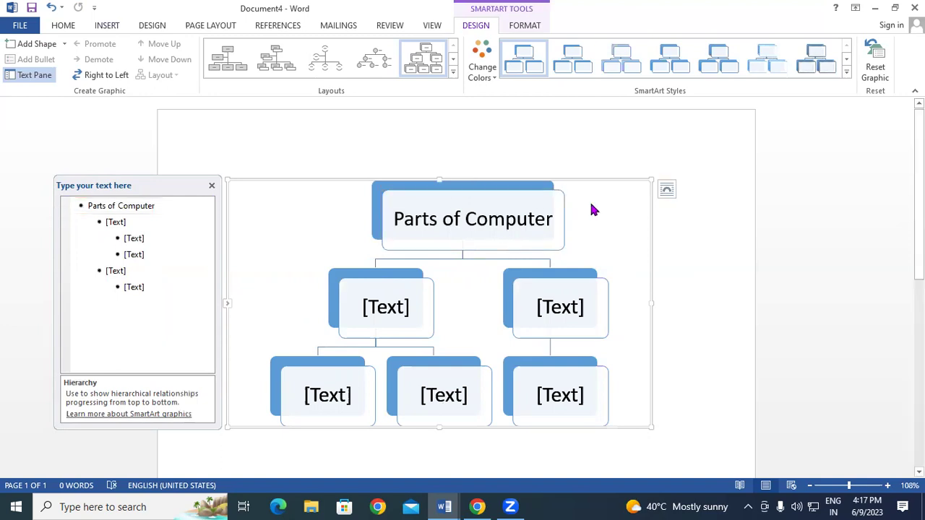
Label the two branch boxes Hardware and Software
click(393, 307)
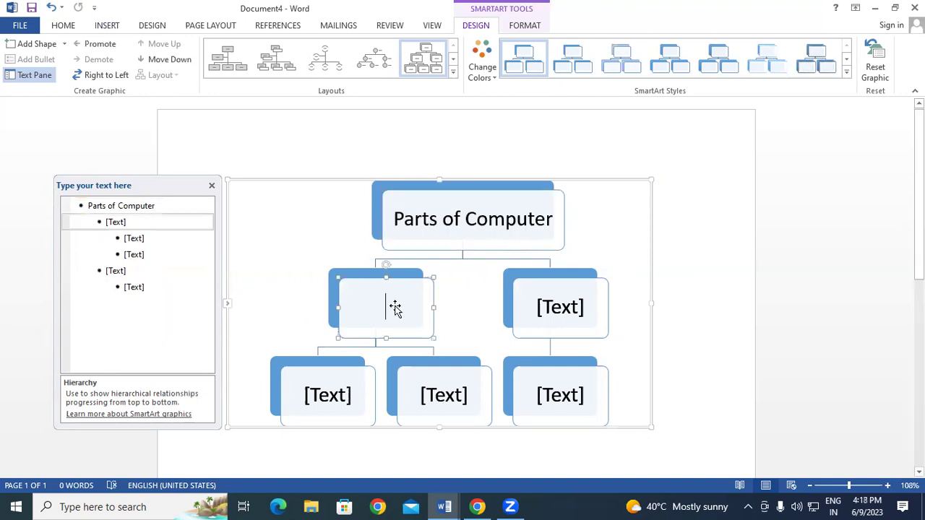
text(Hardware)
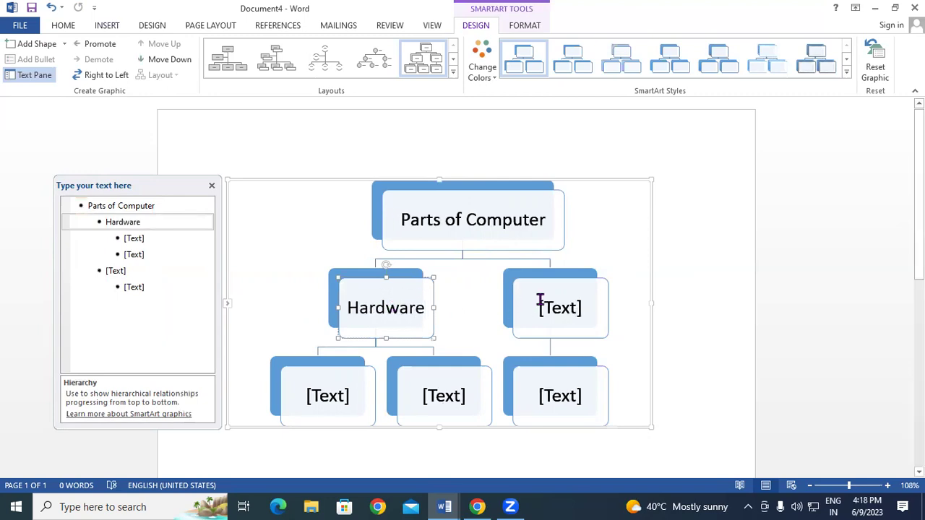
click(542, 303)
text(Software)
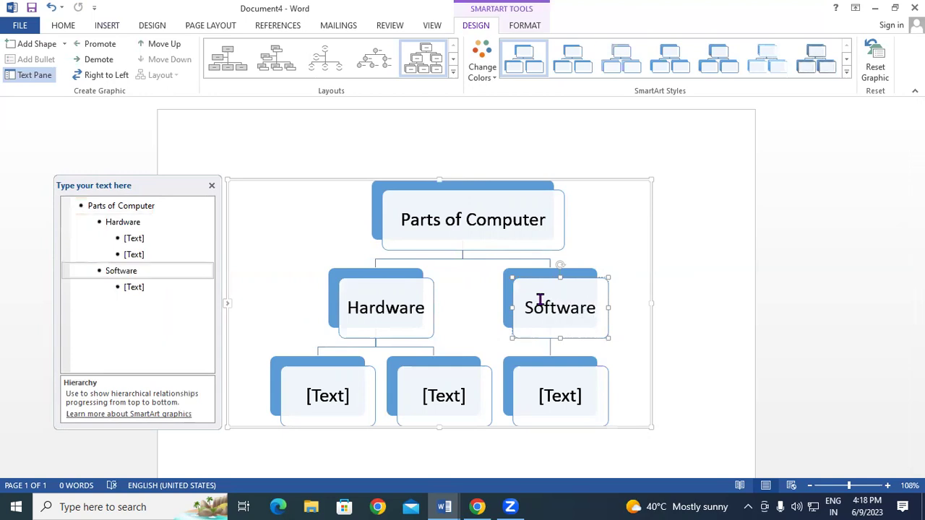
Fill the lower boxes with Keyboard, Mouse and System Software
click(325, 397)
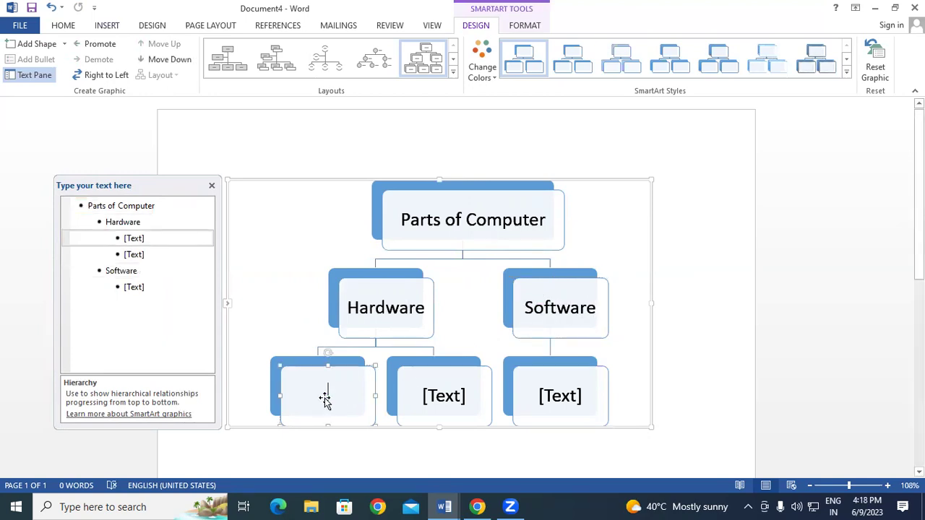
text(Keyboard)
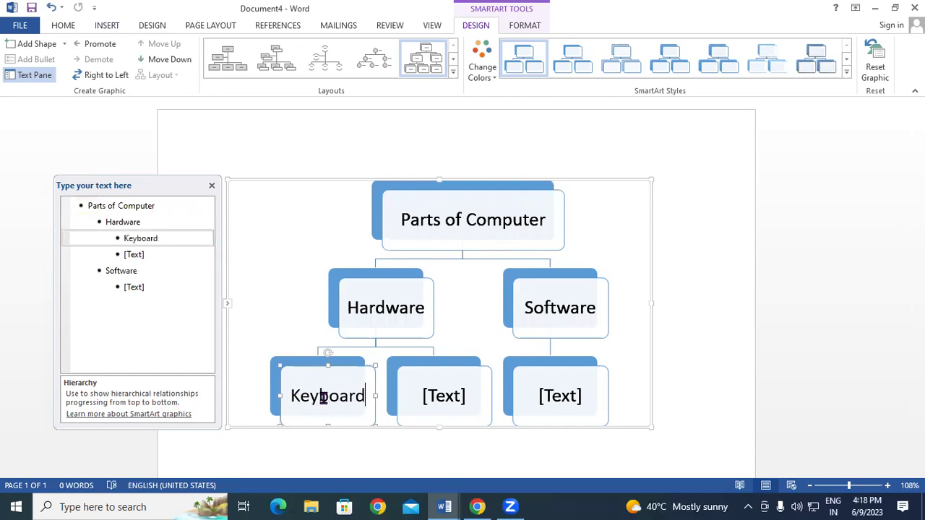
click(437, 396)
text(Mouse)
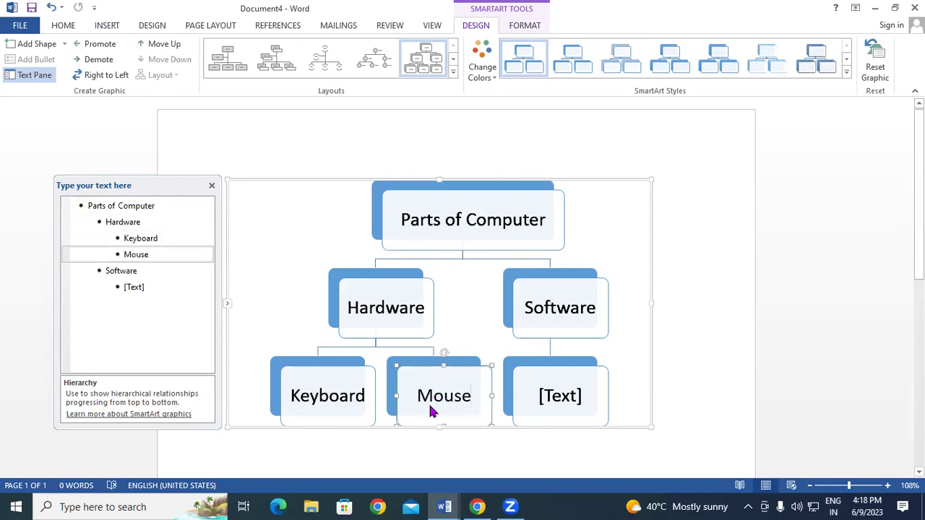
click(574, 388)
text(System )
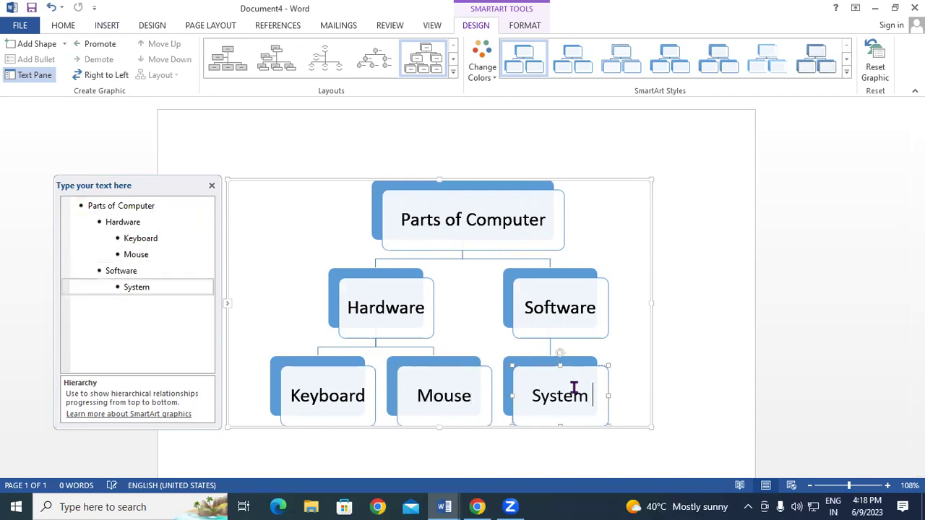
text(Software)
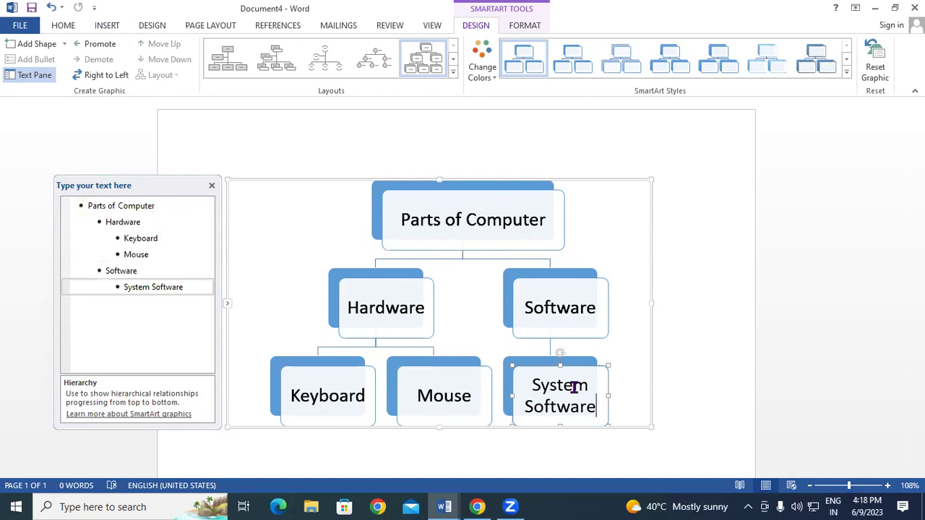
click(667, 314)
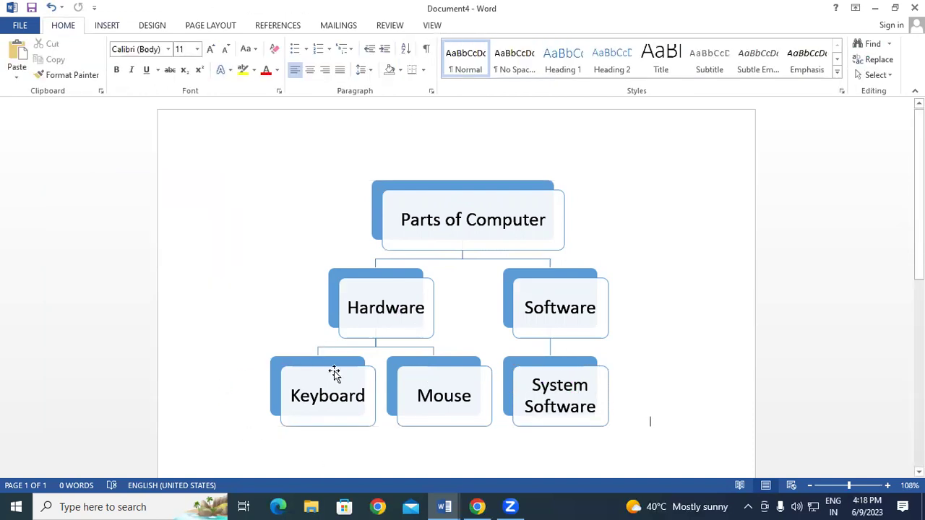
Add two new shapes after Mouse under Hardware
click(425, 372)
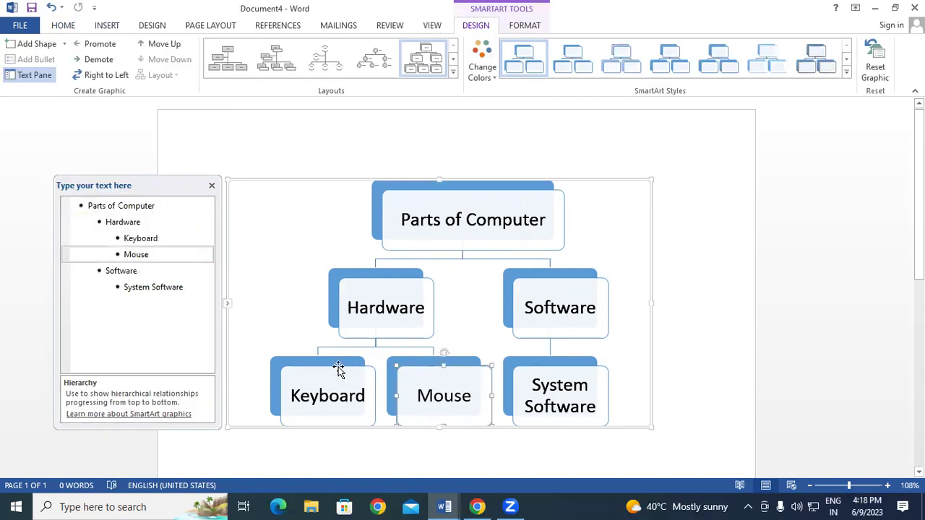
click(338, 370)
click(446, 369)
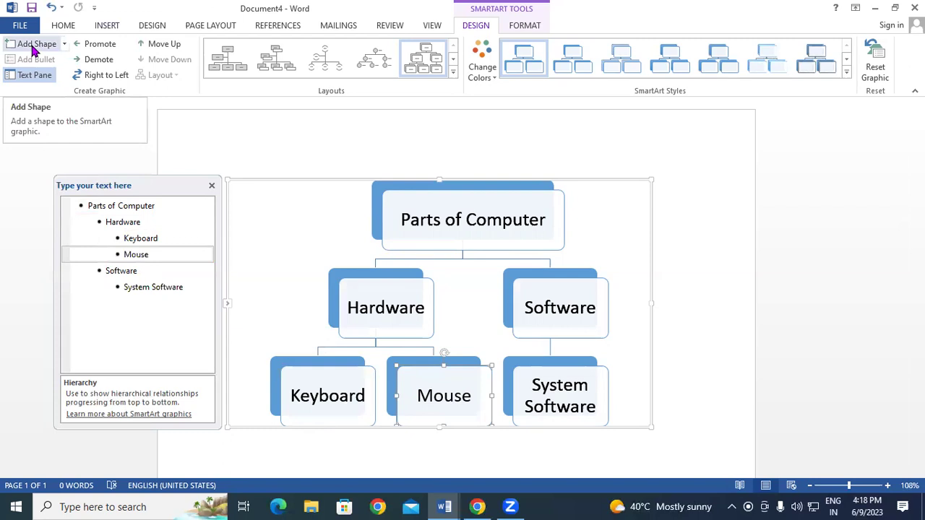
click(63, 45)
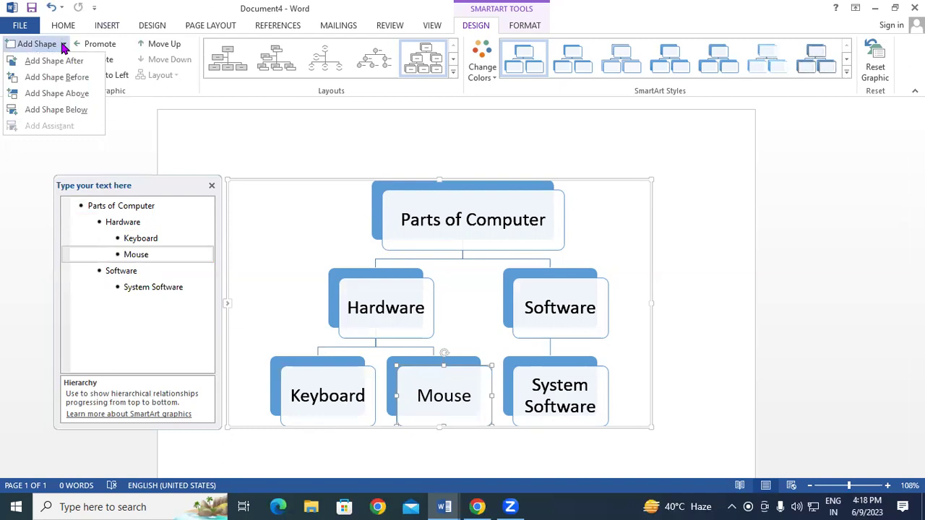
click(65, 62)
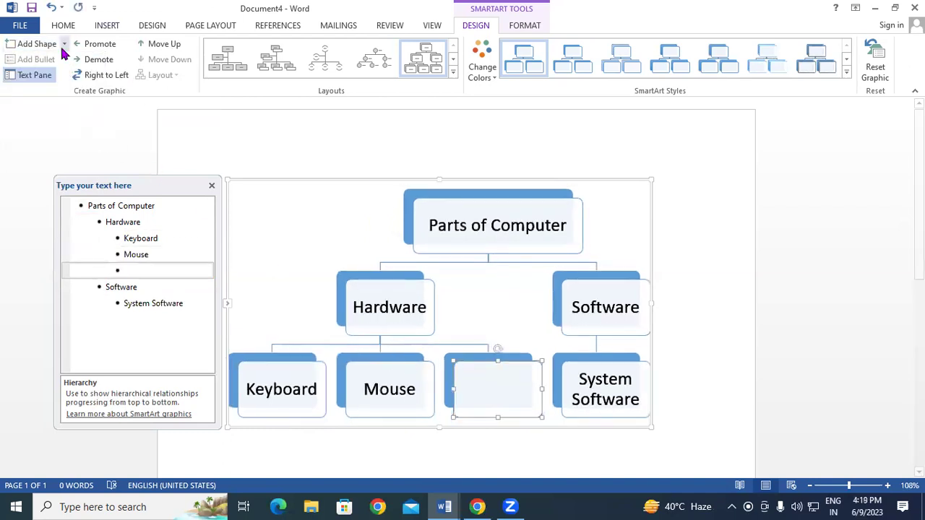
click(63, 44)
click(58, 62)
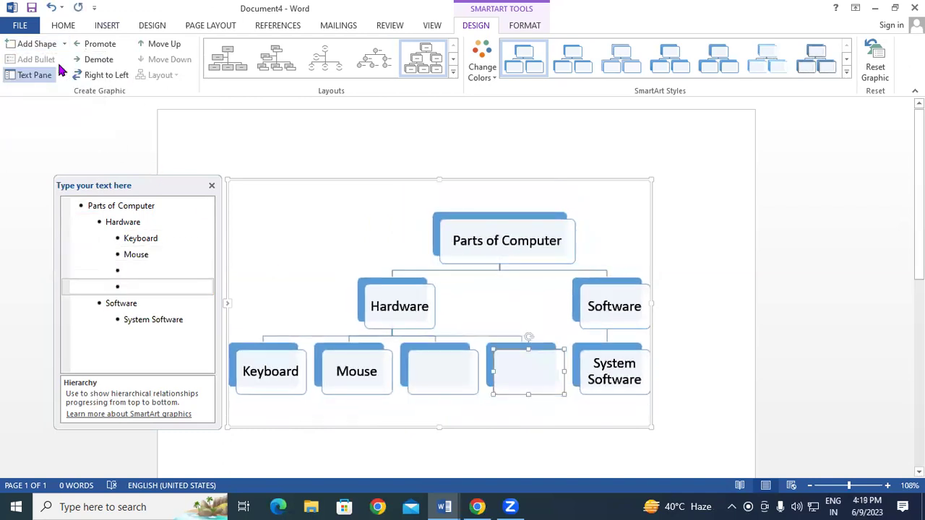
Type CPU and Monitor into the two new Hardware boxes
click(447, 363)
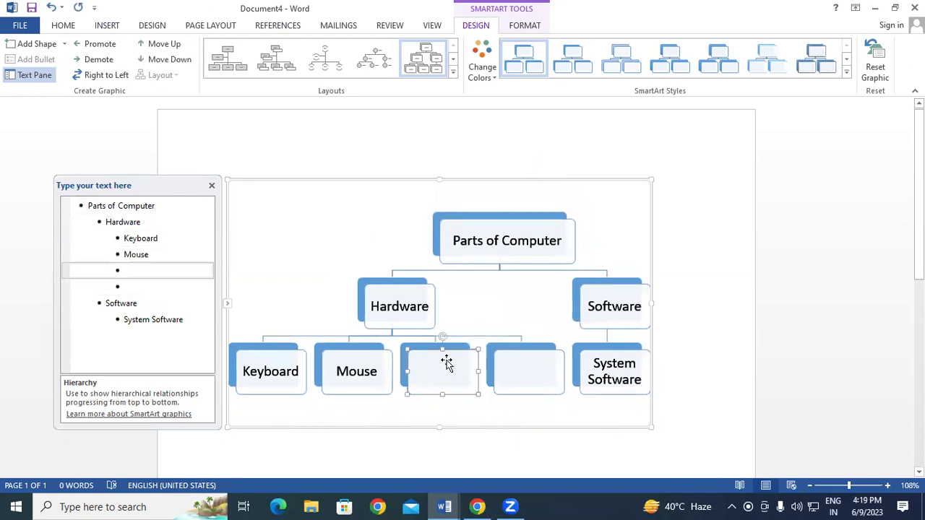
text(CPU)
click(534, 377)
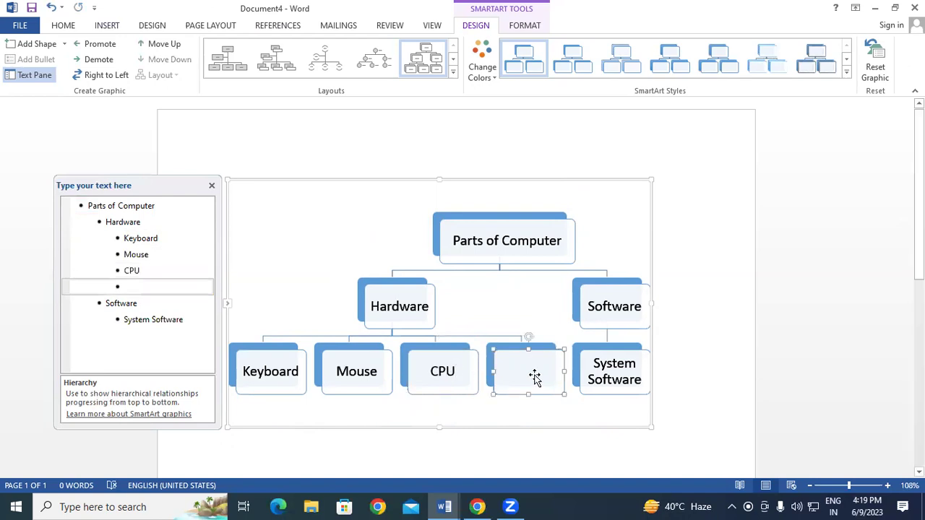
text(Moni)
text(tor)
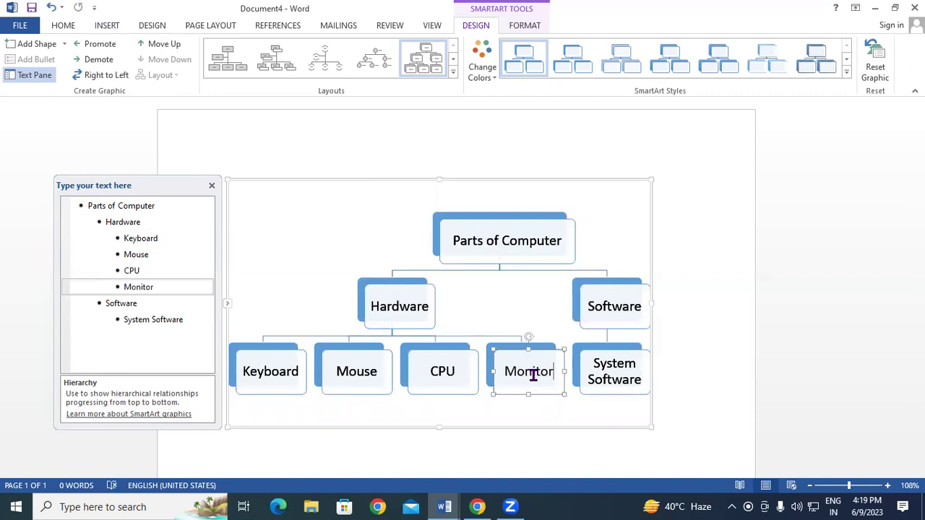
click(686, 299)
click(573, 307)
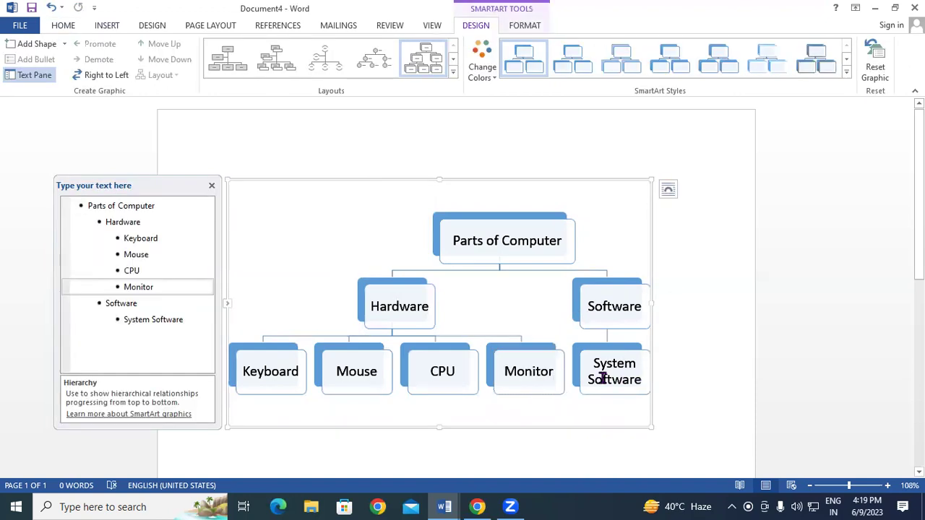
click(617, 393)
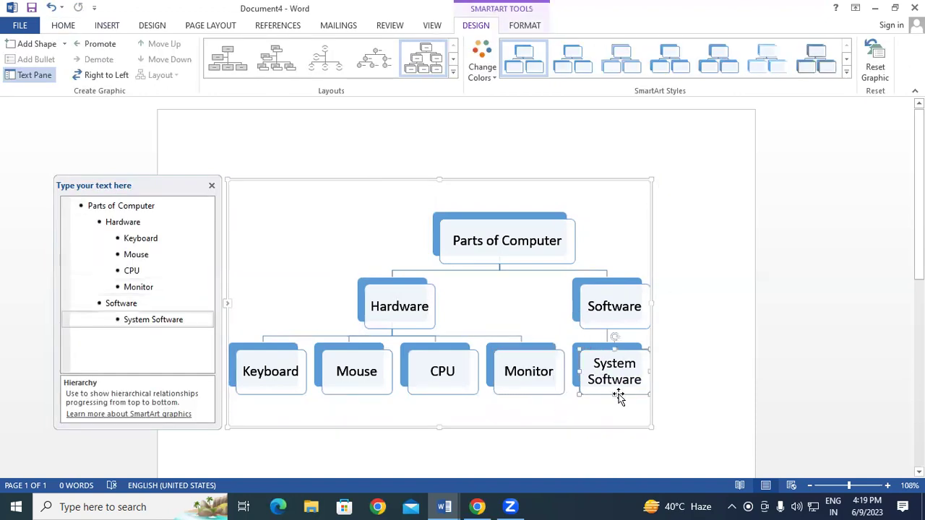
Add an 'Application' box after System Software
click(63, 44)
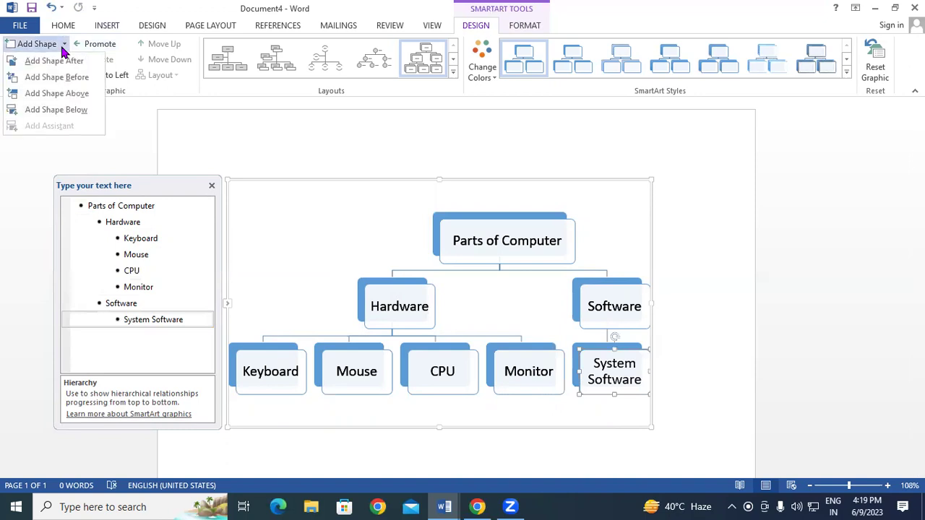
click(32, 61)
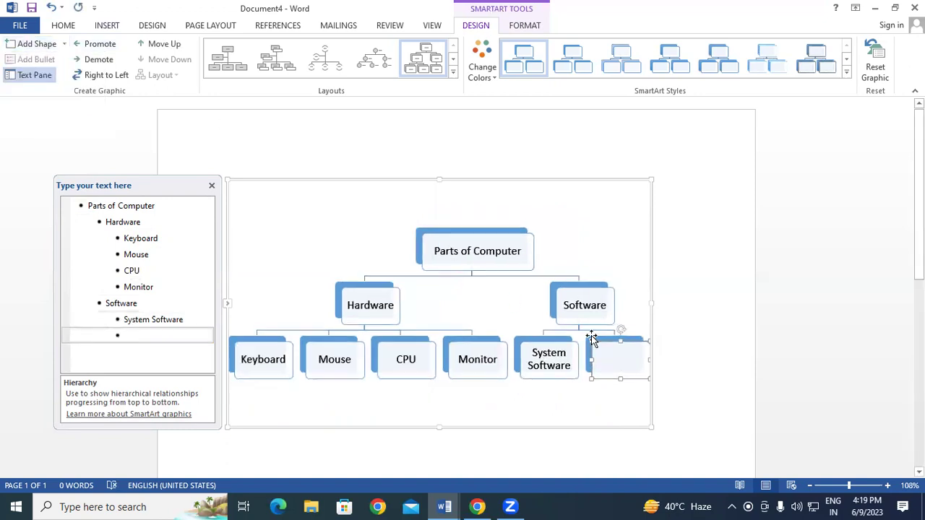
text(Application)
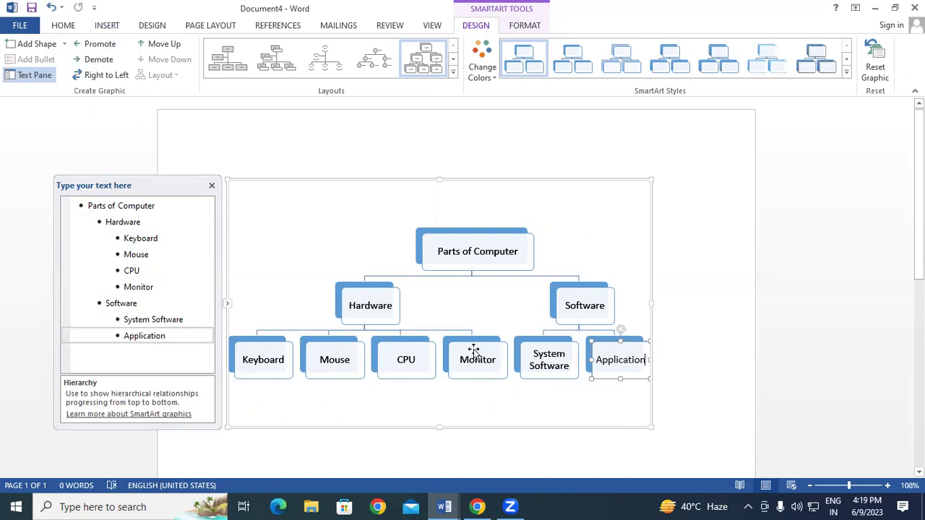
Add one empty box below System Software and two below Application
click(549, 379)
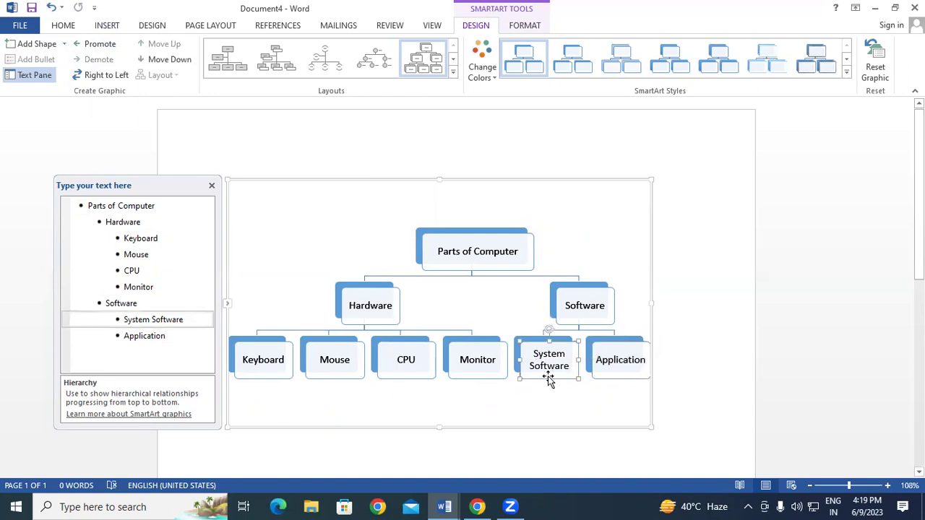
click(63, 44)
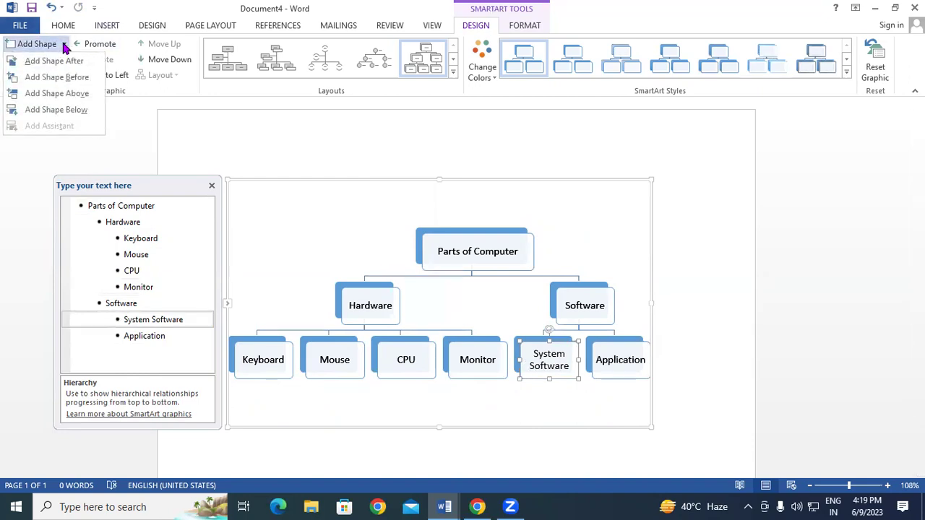
click(66, 112)
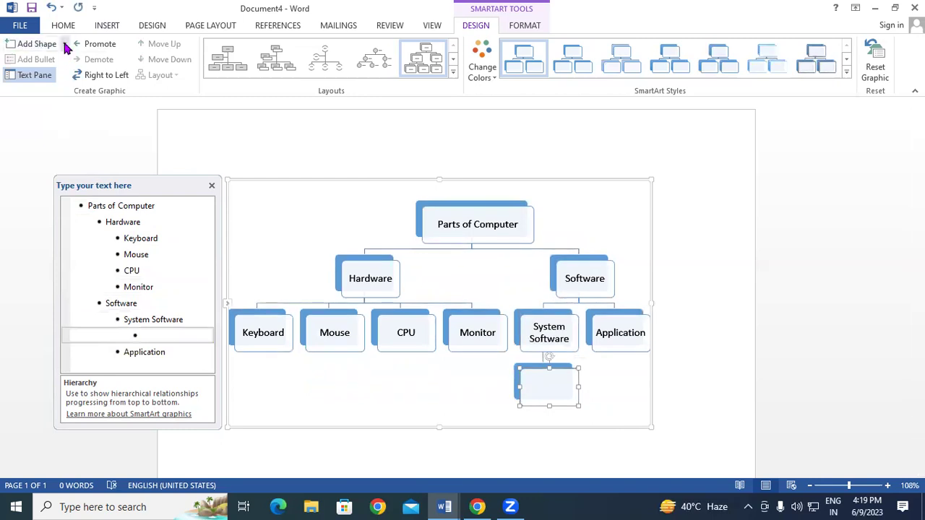
click(607, 334)
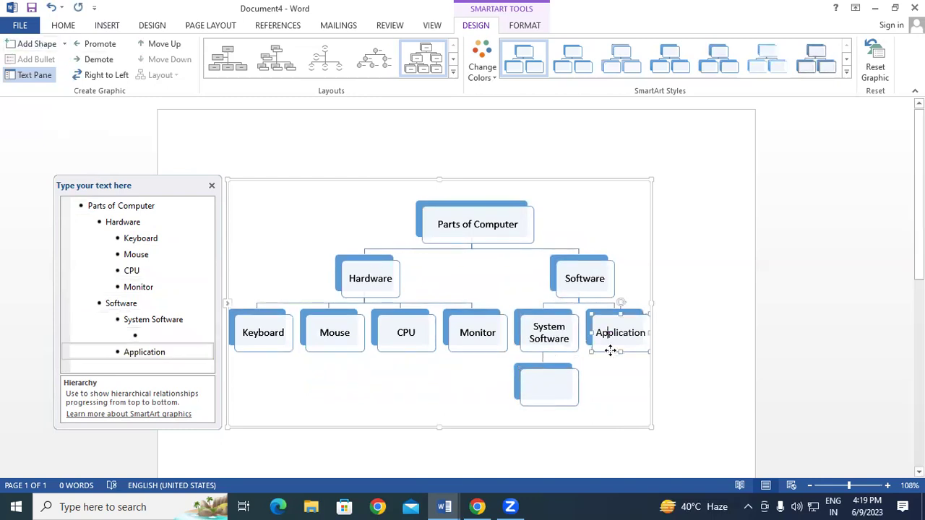
click(64, 43)
click(60, 118)
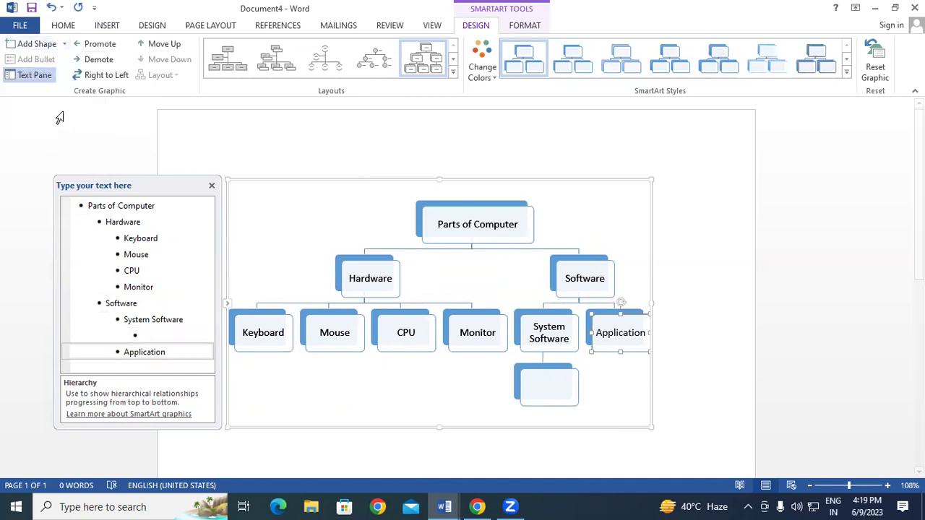
click(65, 43)
click(62, 112)
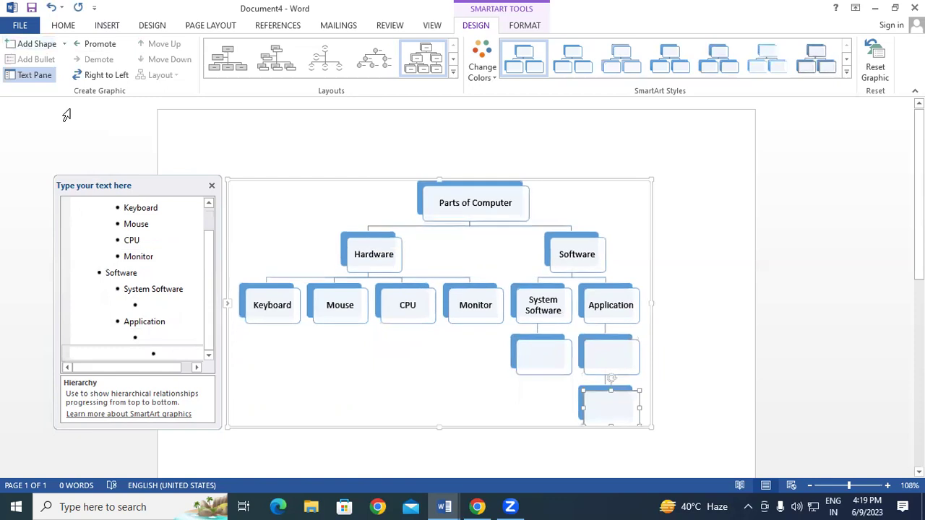
Label the box under System Software 'Operating SYstem', then paste a copy of the chart below
click(535, 357)
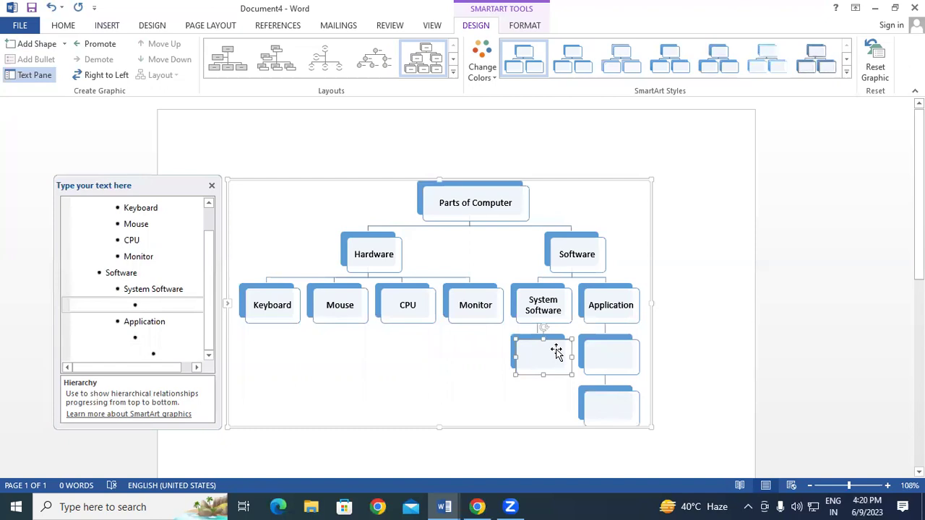
text(Operating)
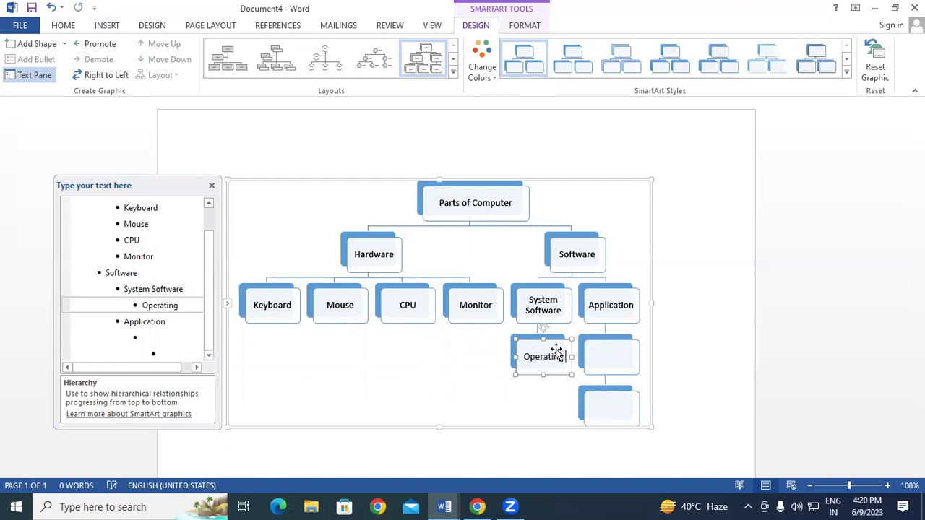
text( SYstem)
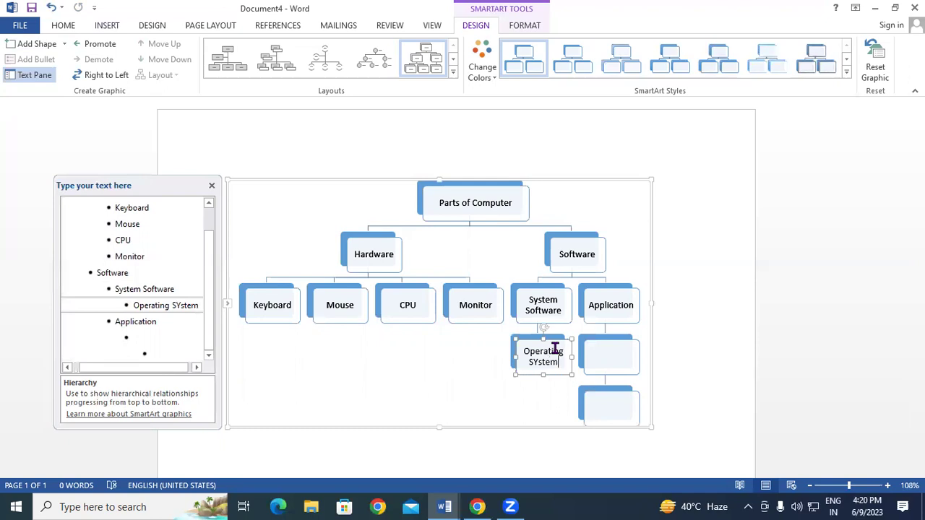
click(611, 422)
key(ctrl+v)
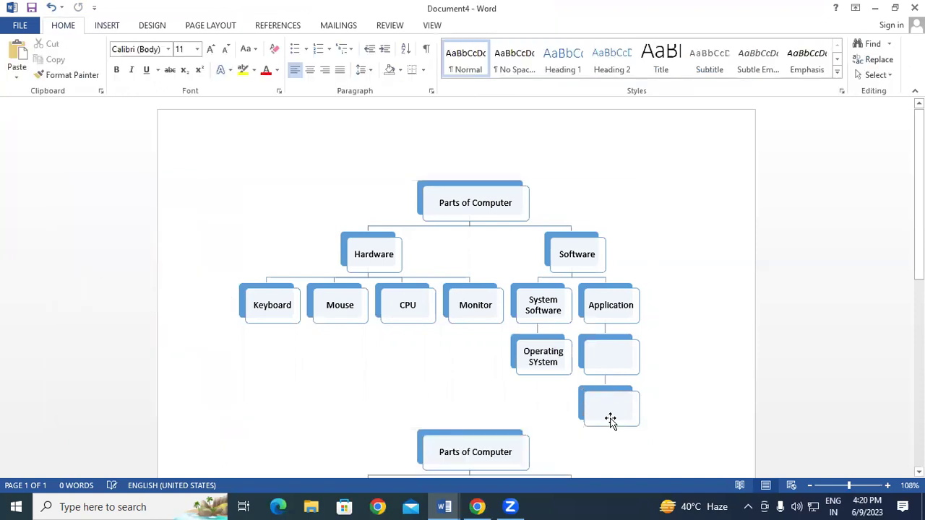
scroll(527, 410, down, 3)
scroll(527, 410, down, 1)
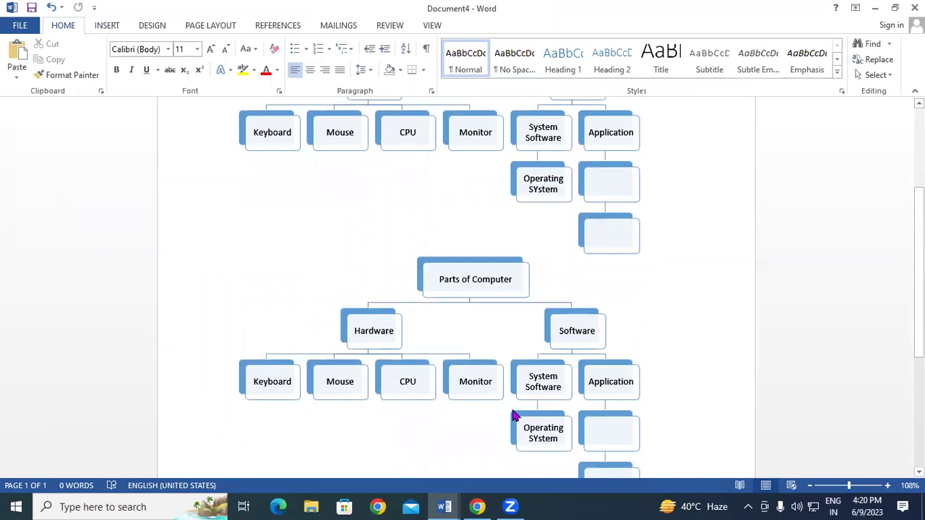
Type 'MS Office' in the first empty box under Application
click(513, 416)
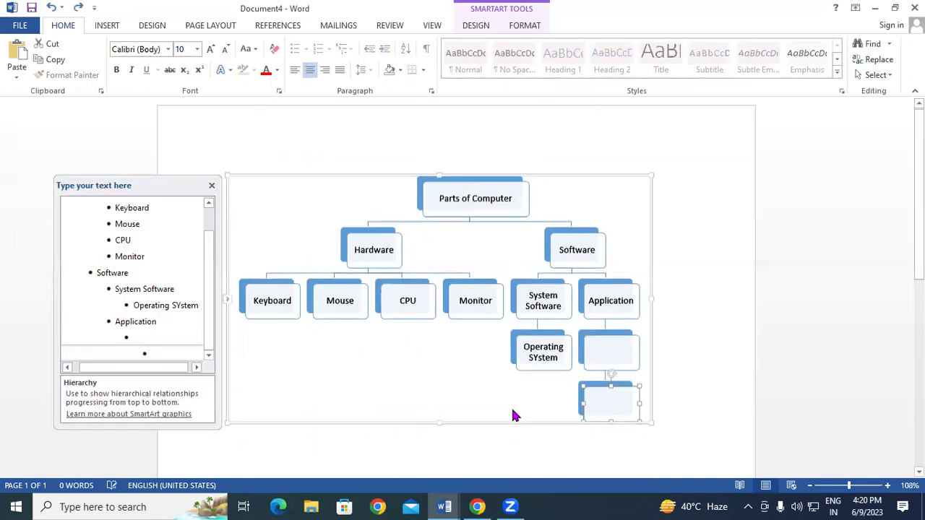
click(481, 30)
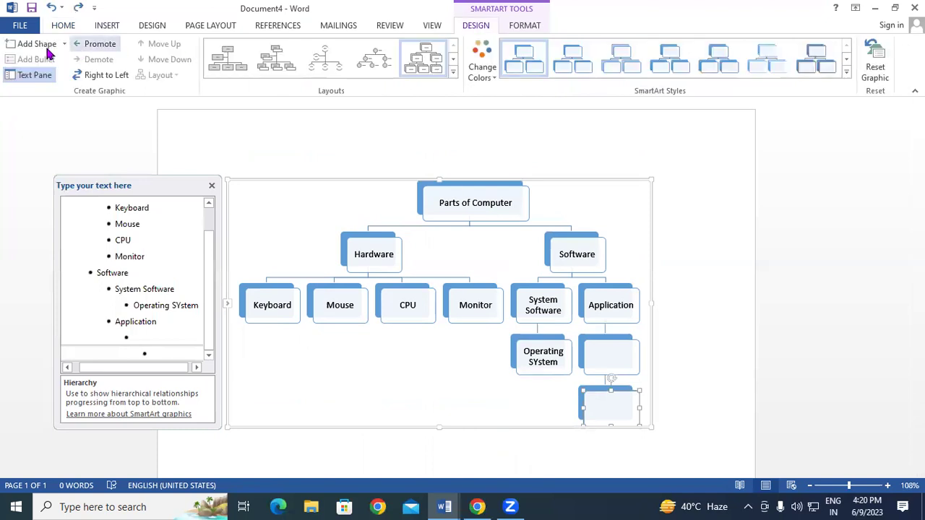
click(541, 353)
click(605, 355)
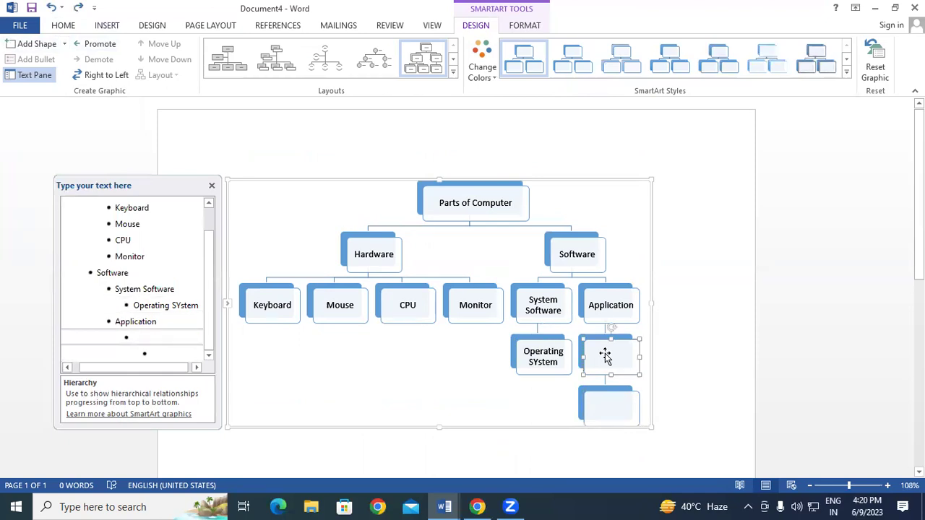
text(MS Office)
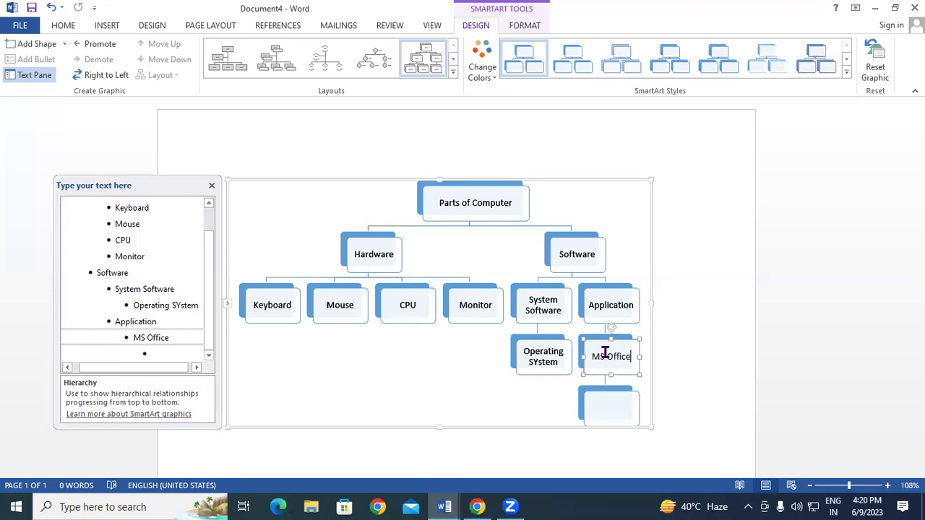
Widen the chart frame to the right and label the last box 'MS Word'
click(624, 406)
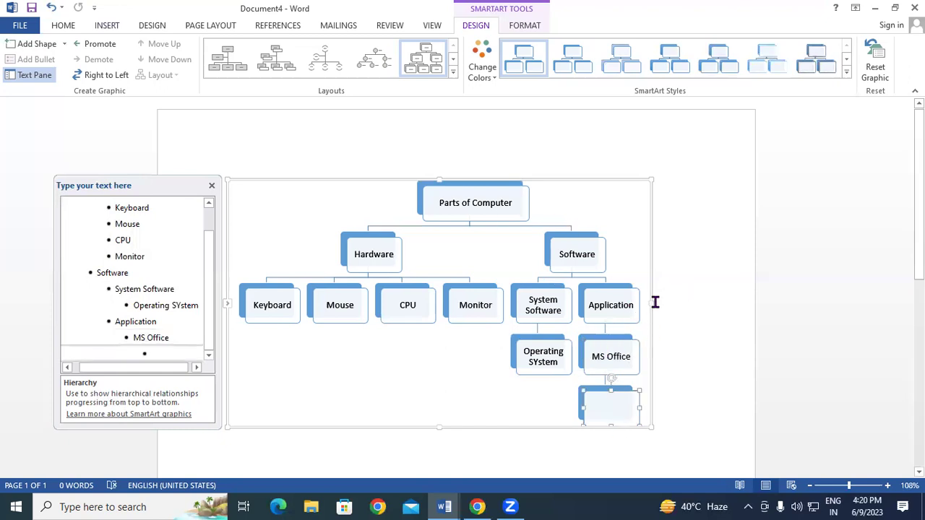
drag(653, 303, 719, 300)
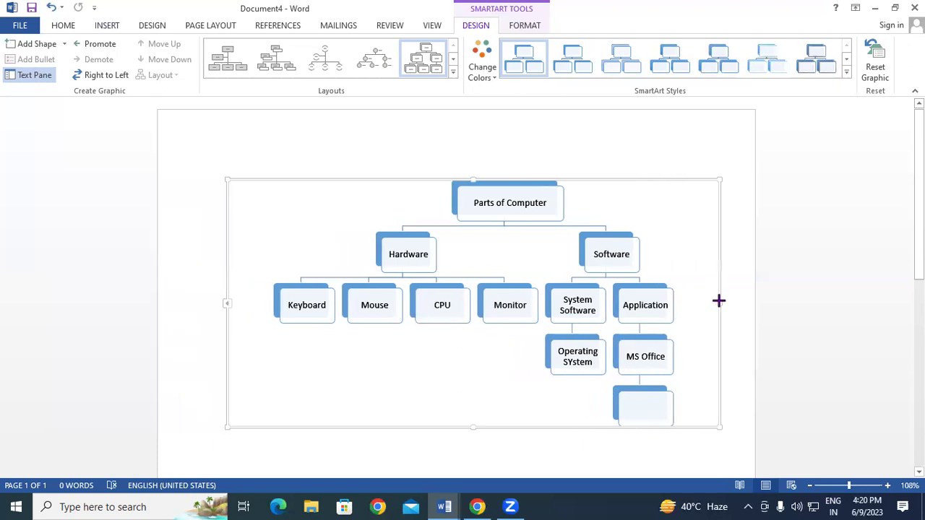
click(647, 412)
text(MS Word)
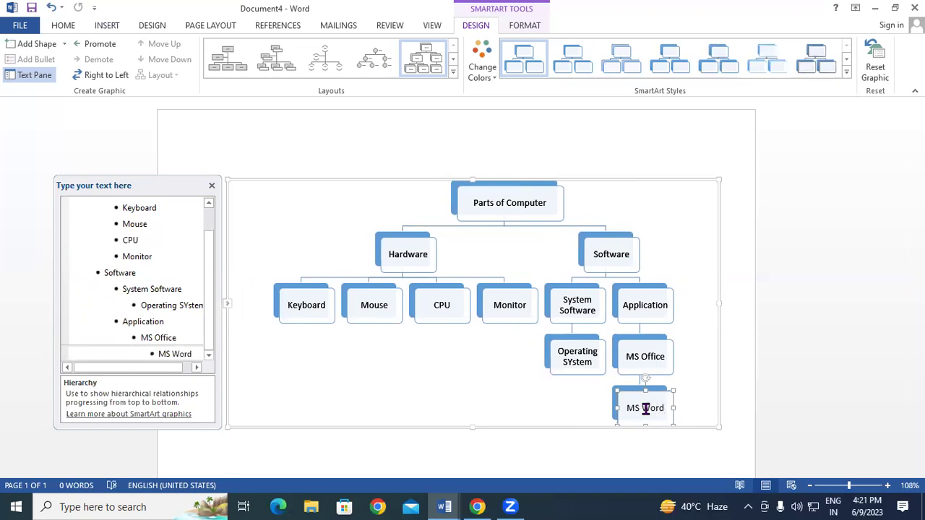
click(470, 180)
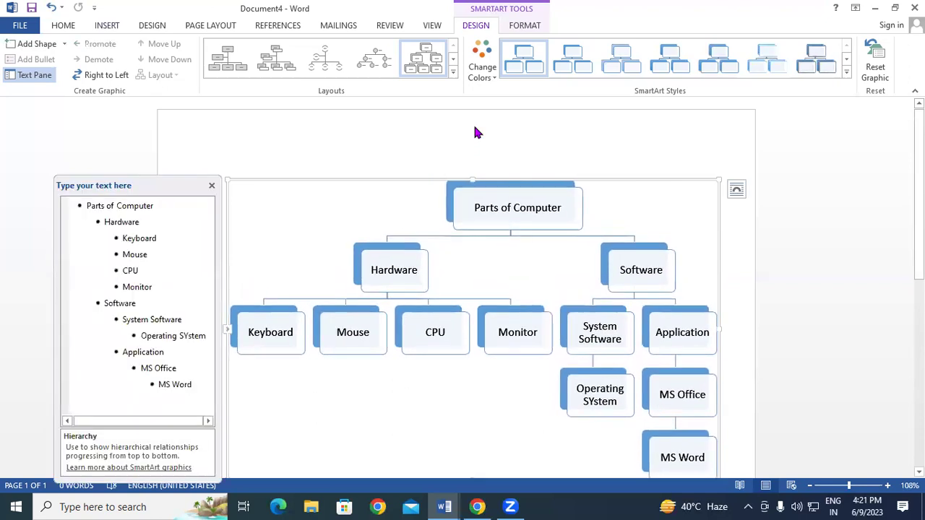
click(745, 242)
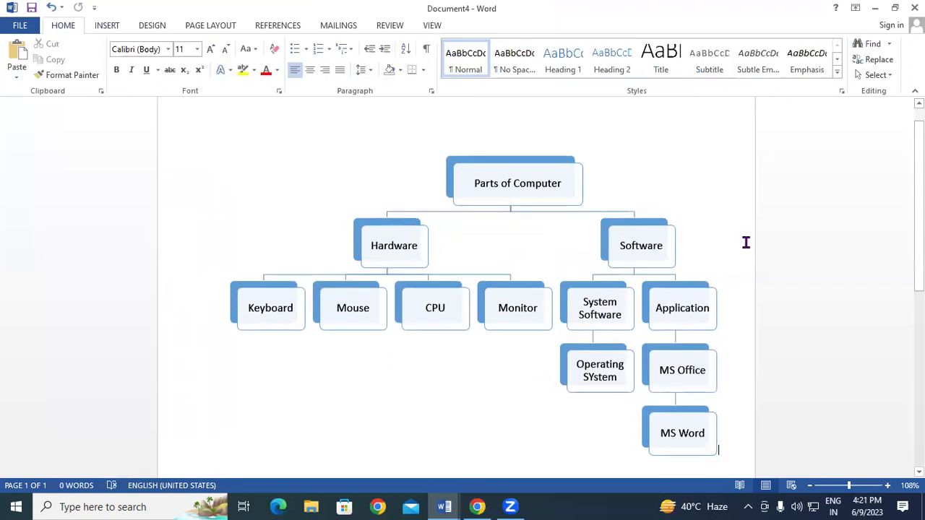
Apply the Colorful color scheme to the chart
click(592, 181)
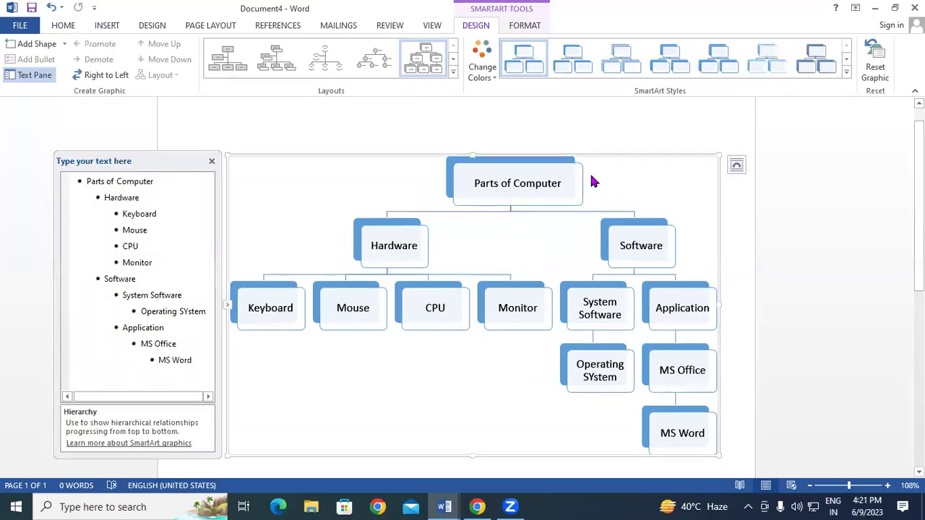
click(486, 73)
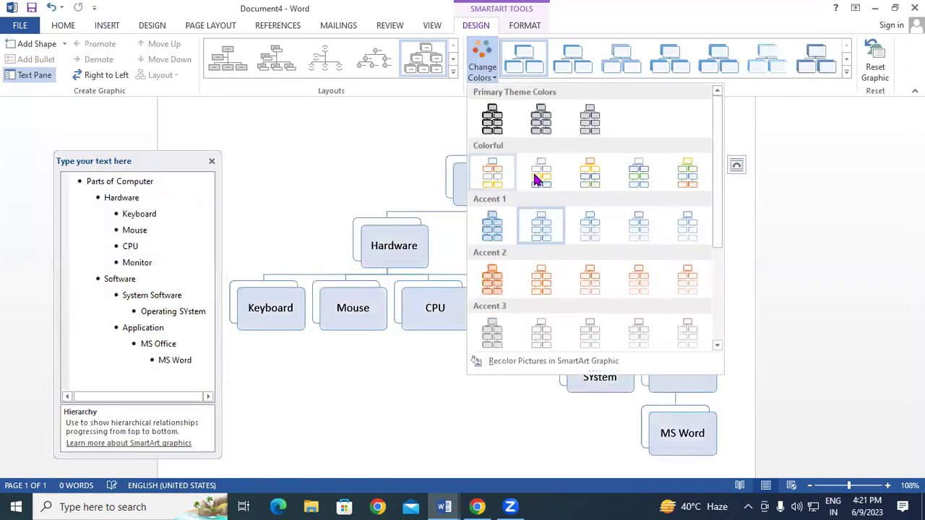
click(590, 173)
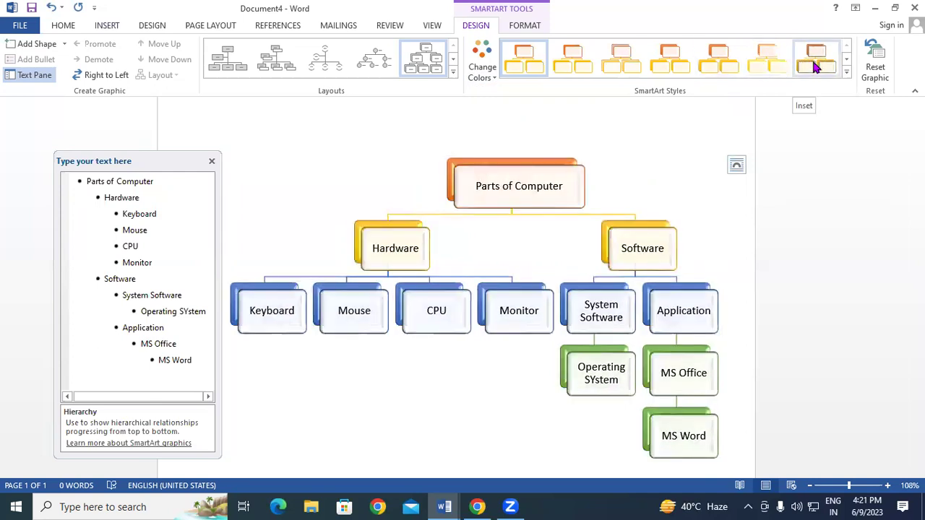
Give the chart boxes a 3-D SmartArt style
click(846, 60)
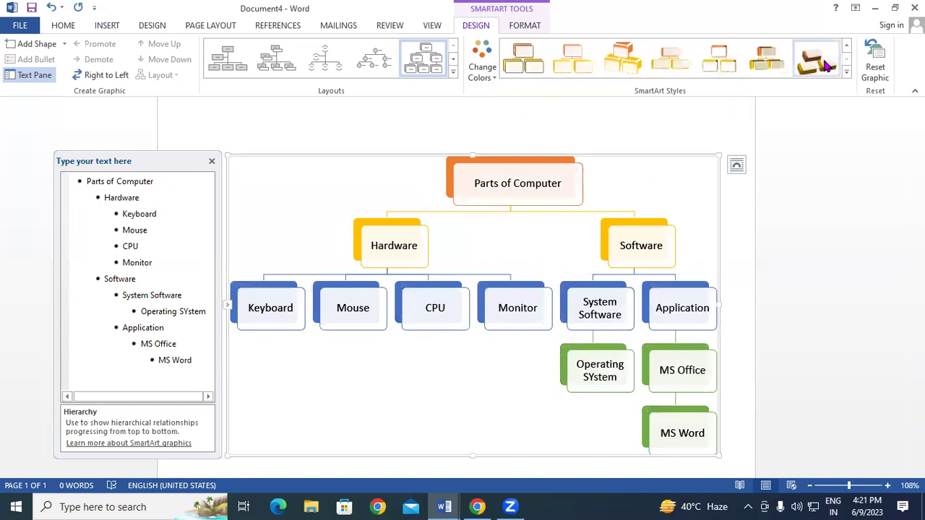
click(765, 61)
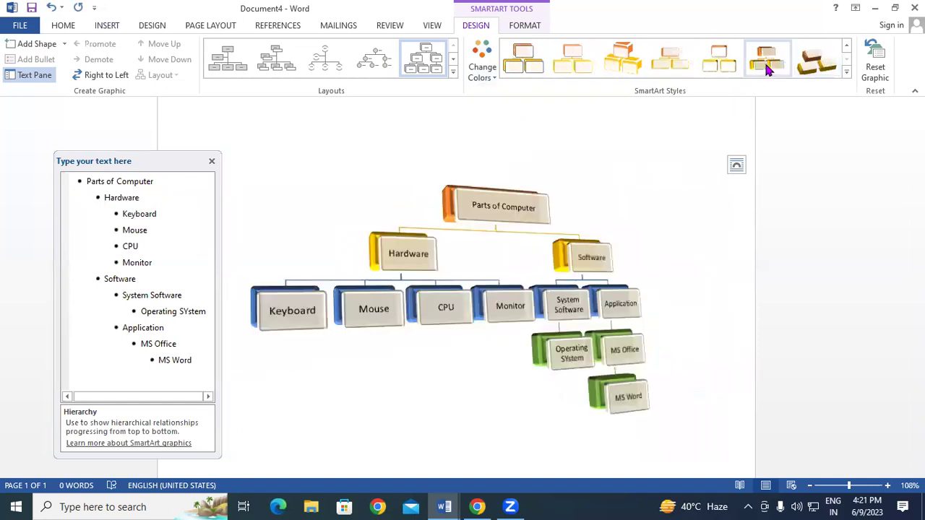
click(720, 60)
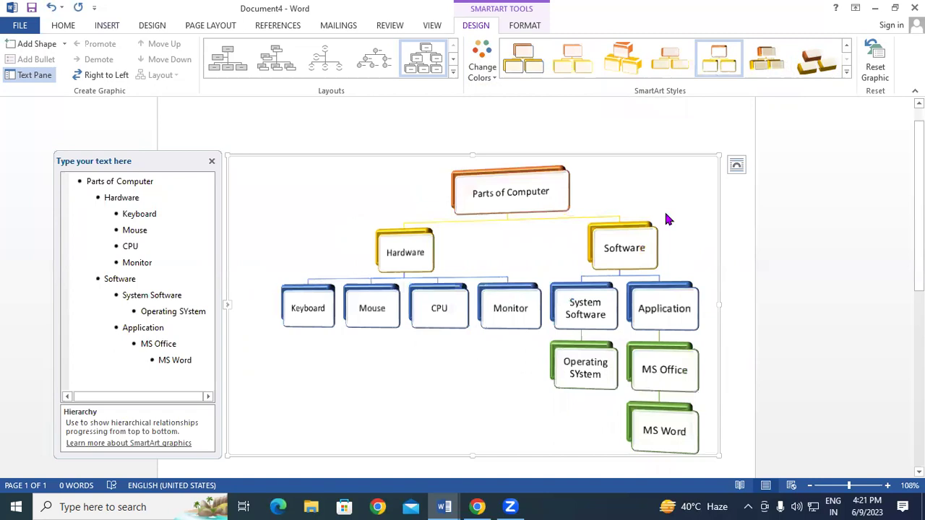
click(522, 64)
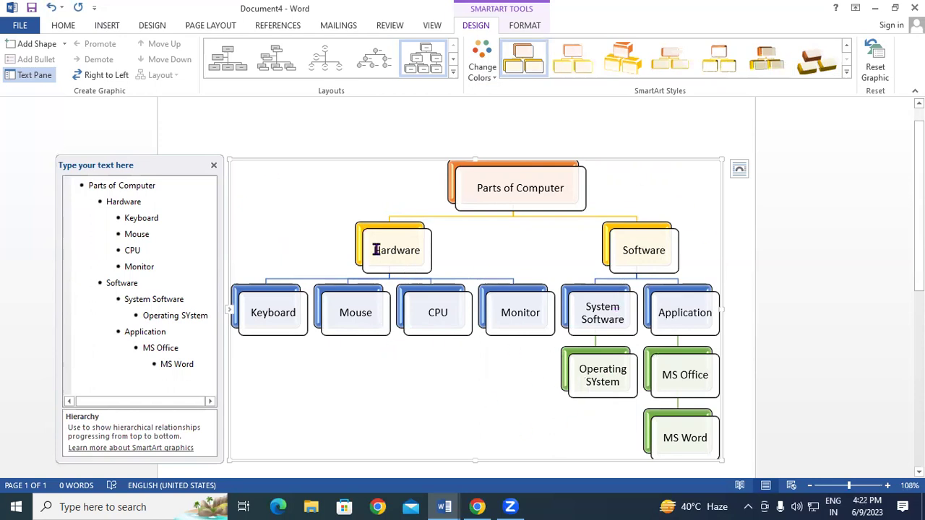
Toggle Right to Left twice to restore Hardware on the left, then hide the Text Pane
click(107, 75)
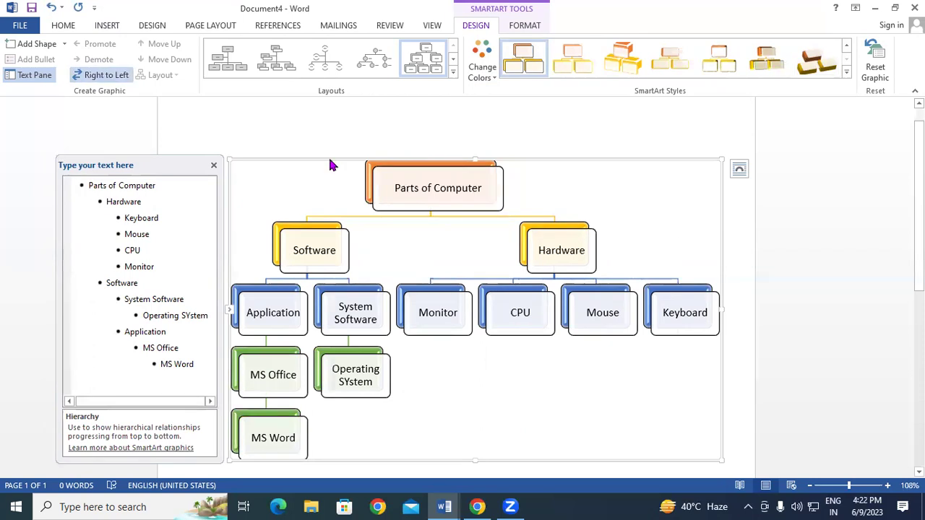
click(106, 75)
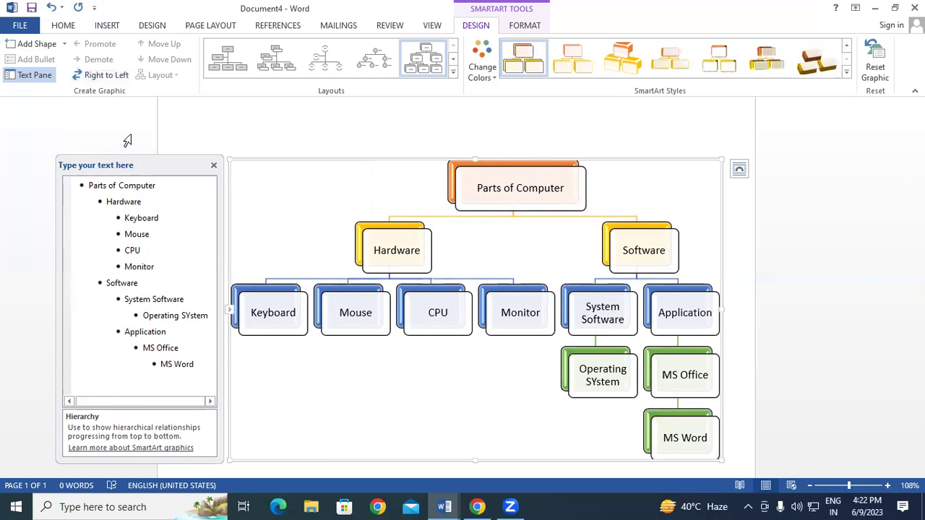
click(25, 76)
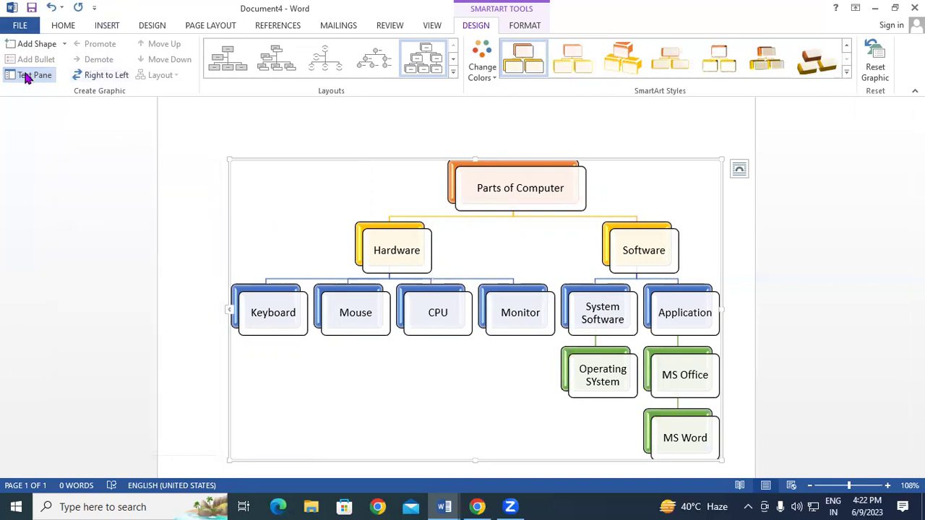
Reopen the text pane and change Hardware to HARDWARE
click(30, 76)
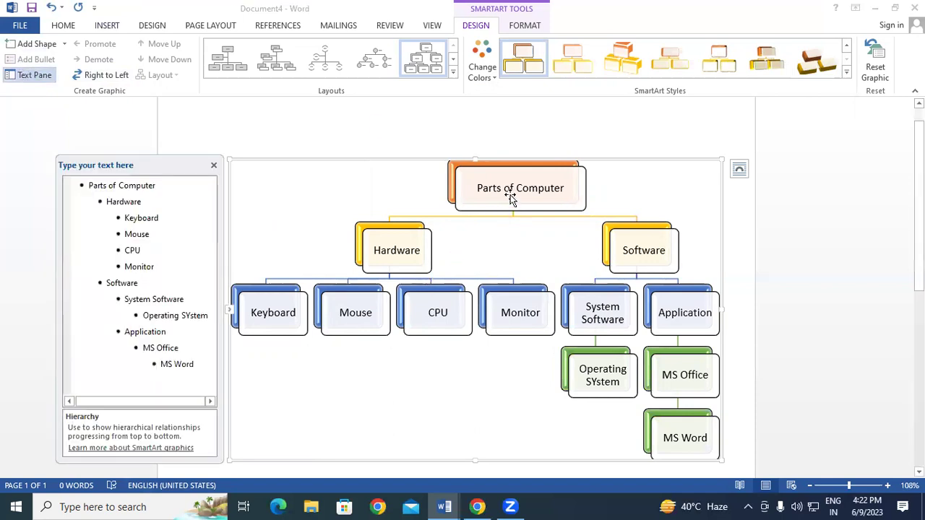
click(156, 185)
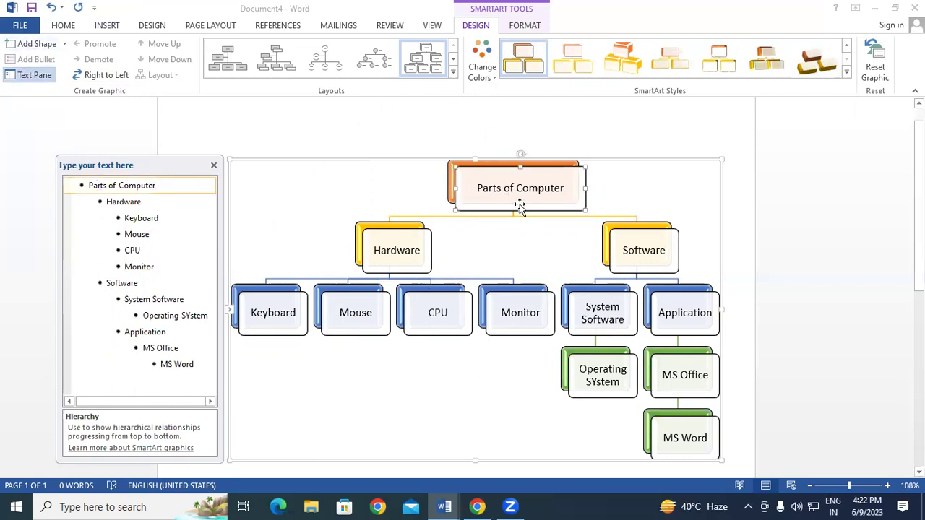
click(148, 202)
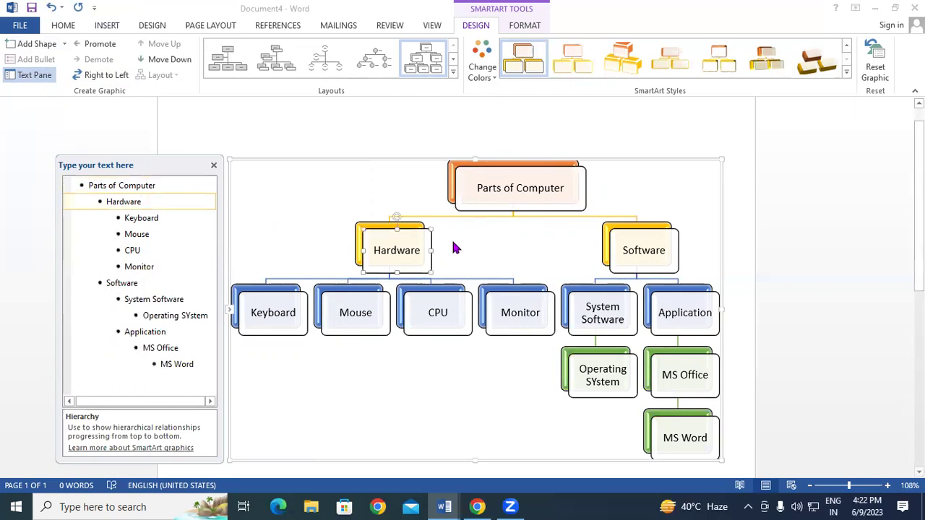
double_click(106, 202)
text(HARDWARE)
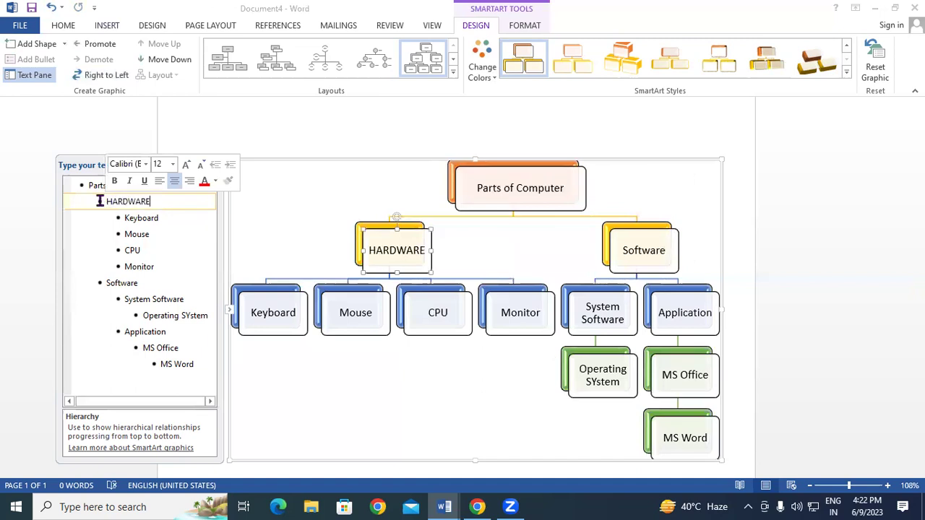
Change Software to SOFTWARE and close the text pane
click(126, 283)
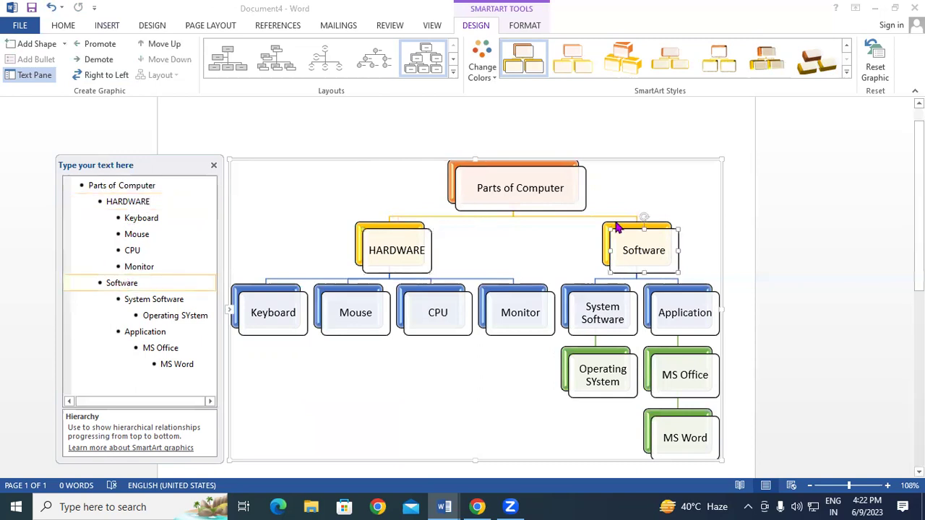
double_click(108, 282)
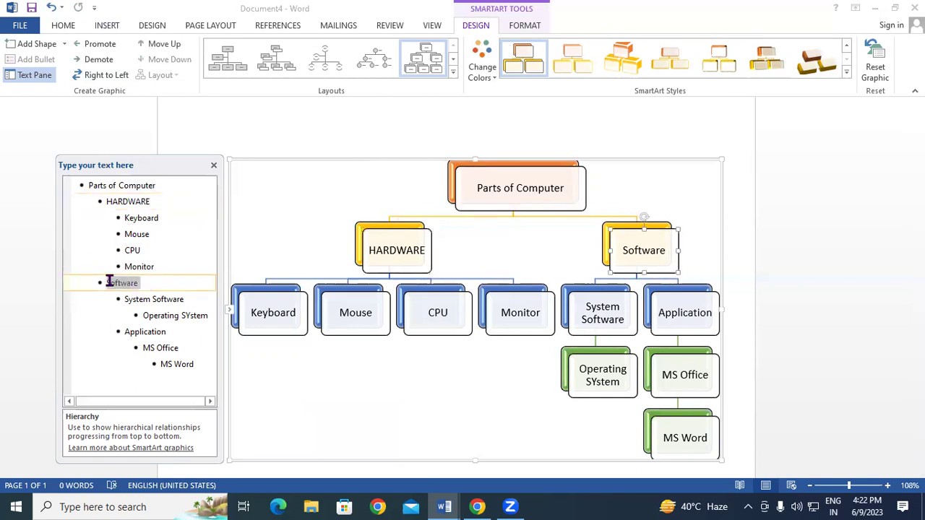
text(SOFTWARE)
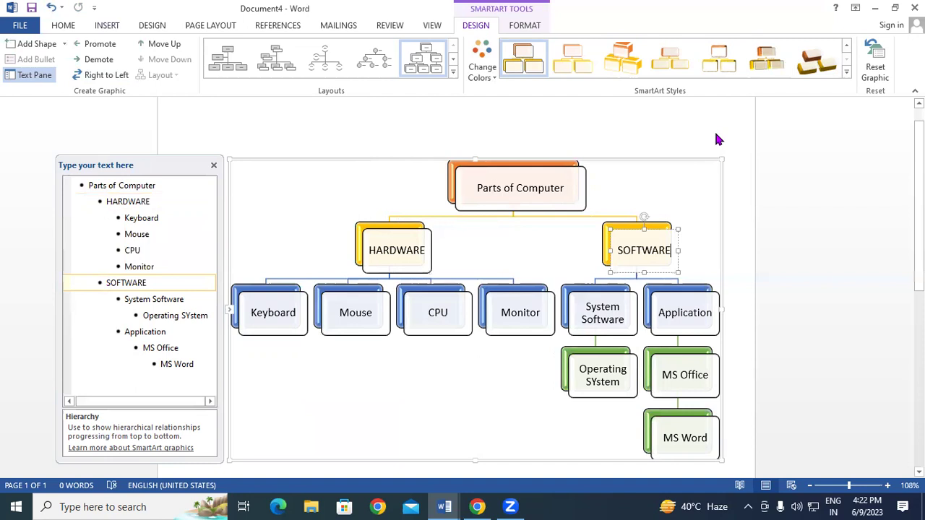
click(746, 200)
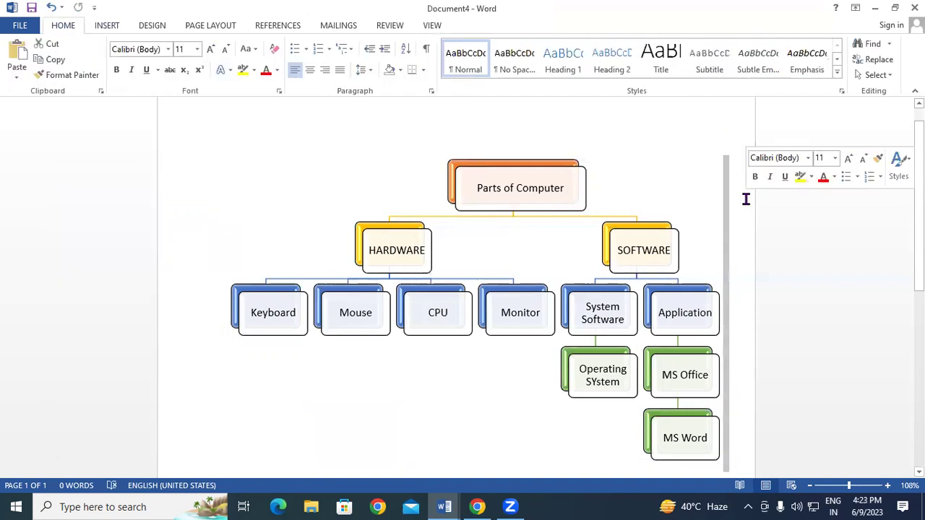
click(703, 123)
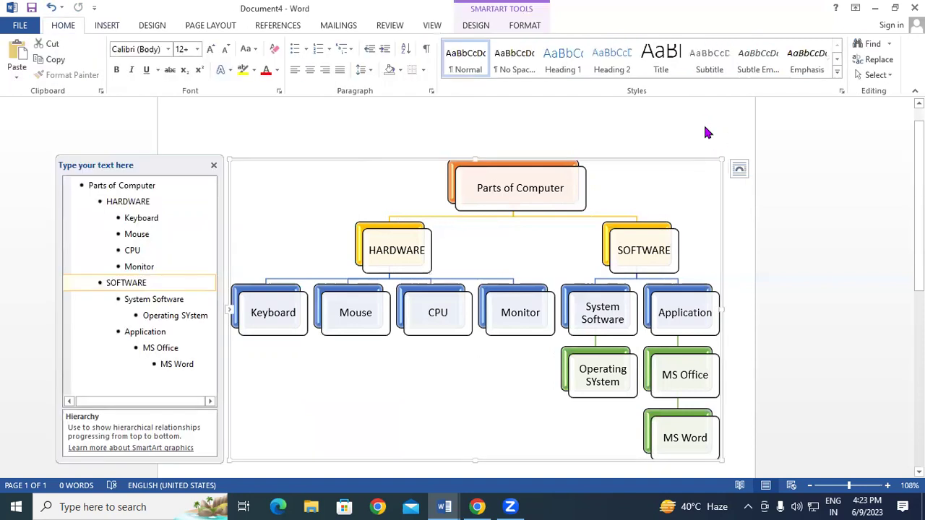
click(483, 28)
click(42, 77)
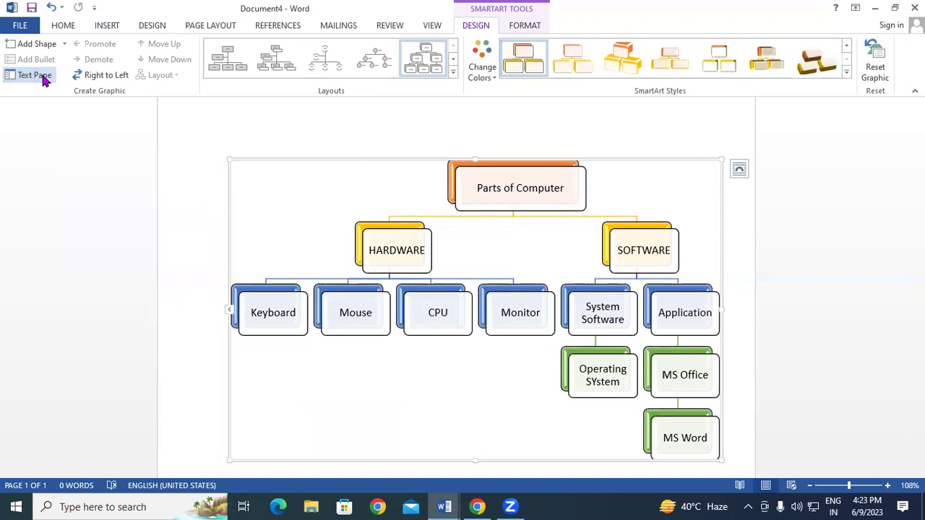
click(339, 313)
click(291, 336)
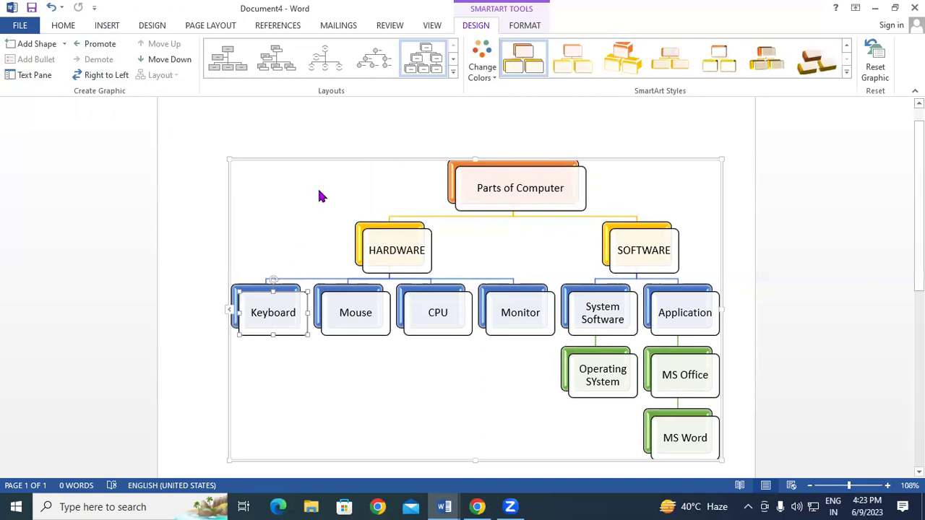
click(387, 250)
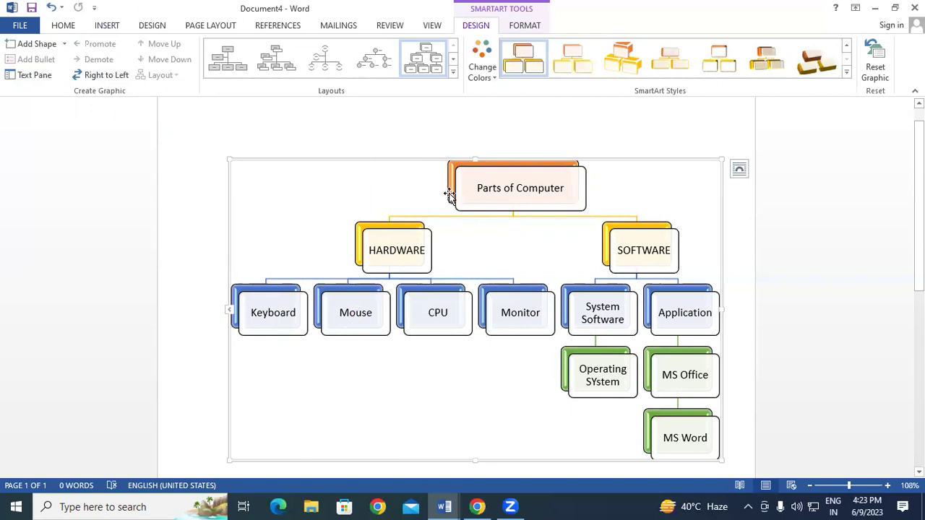
click(363, 332)
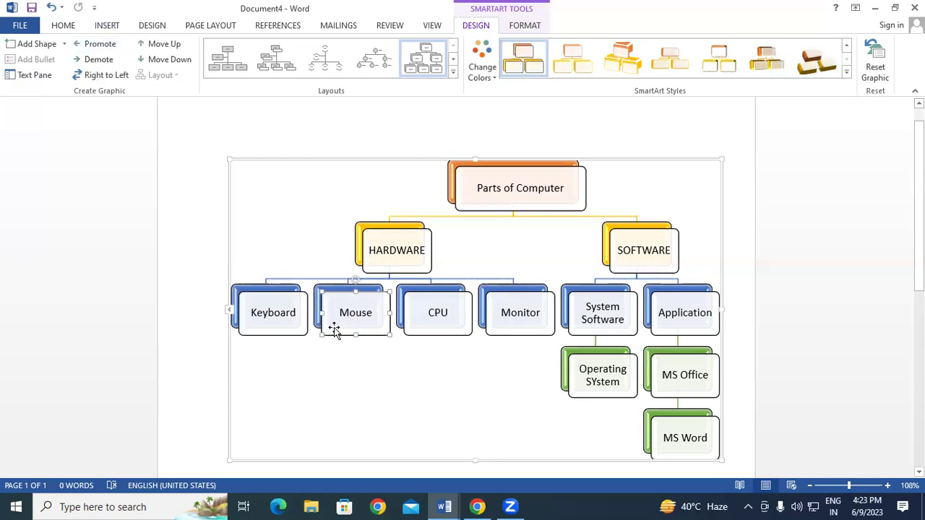
click(100, 44)
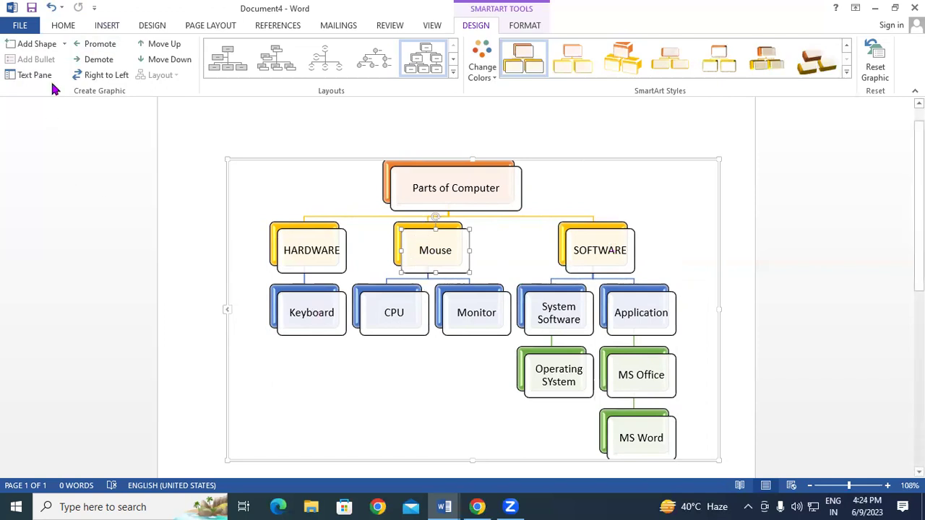
click(99, 60)
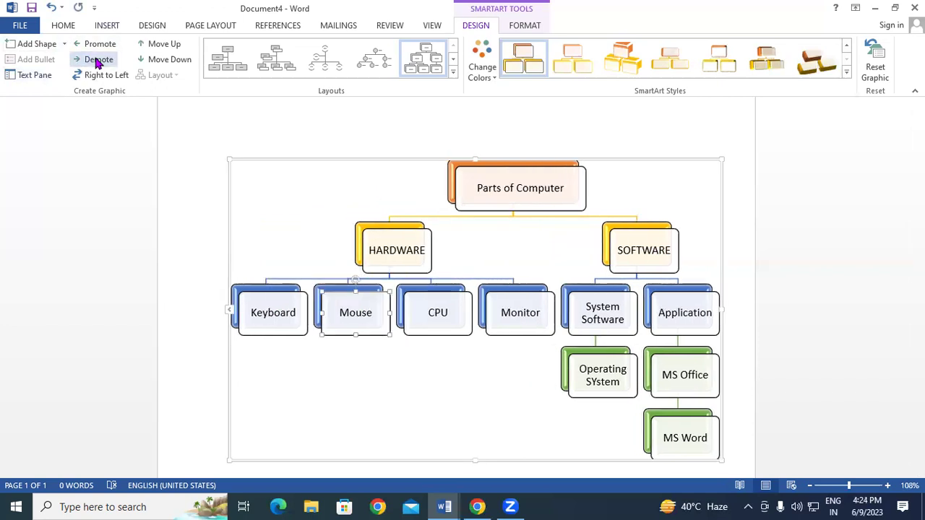
click(280, 313)
click(359, 323)
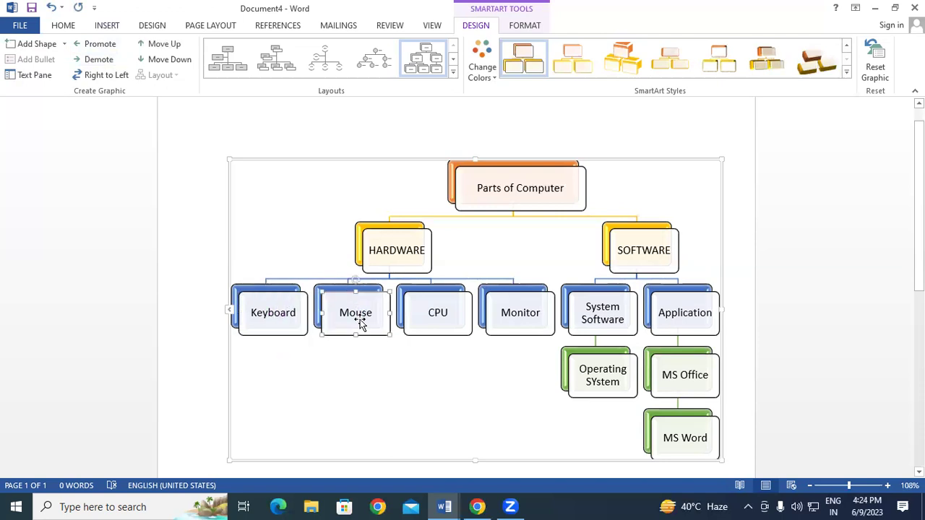
click(439, 314)
click(540, 324)
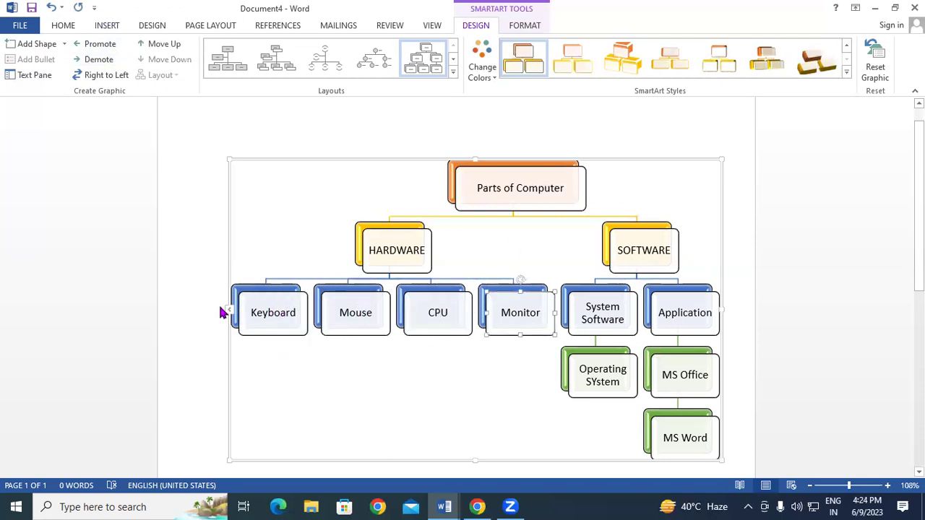
click(424, 329)
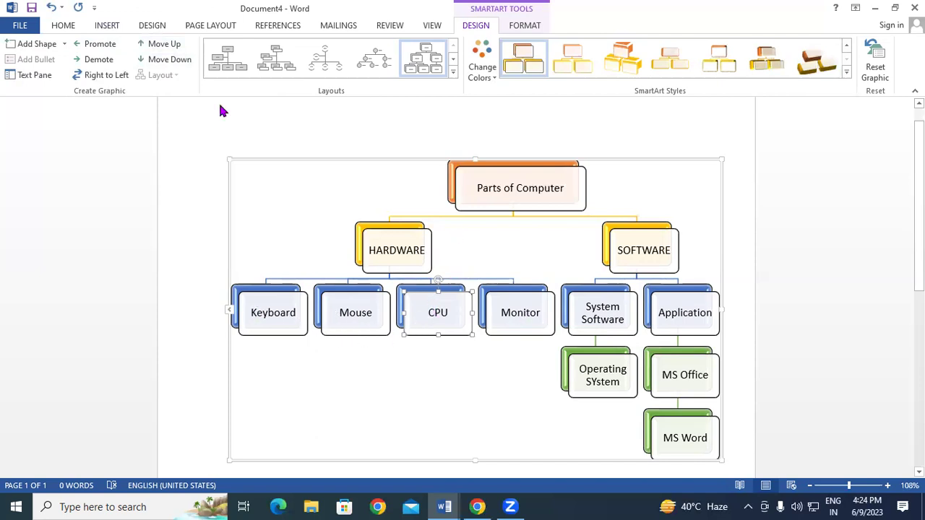
click(165, 44)
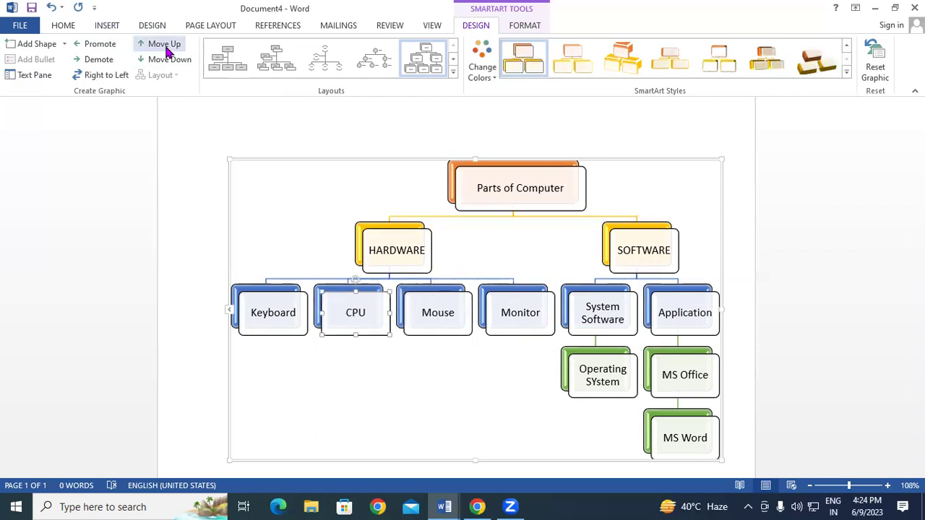
click(165, 46)
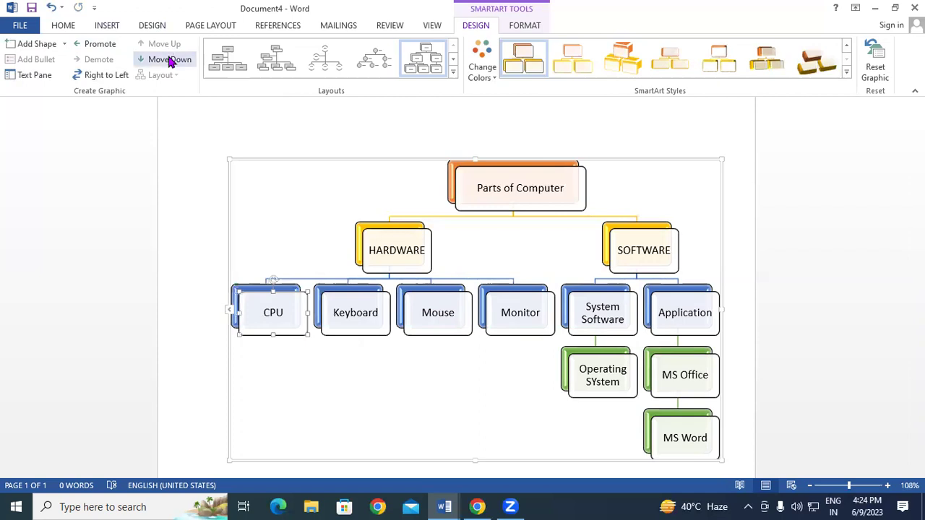
click(169, 60)
click(169, 60)
click(169, 60)
click(173, 49)
click(173, 49)
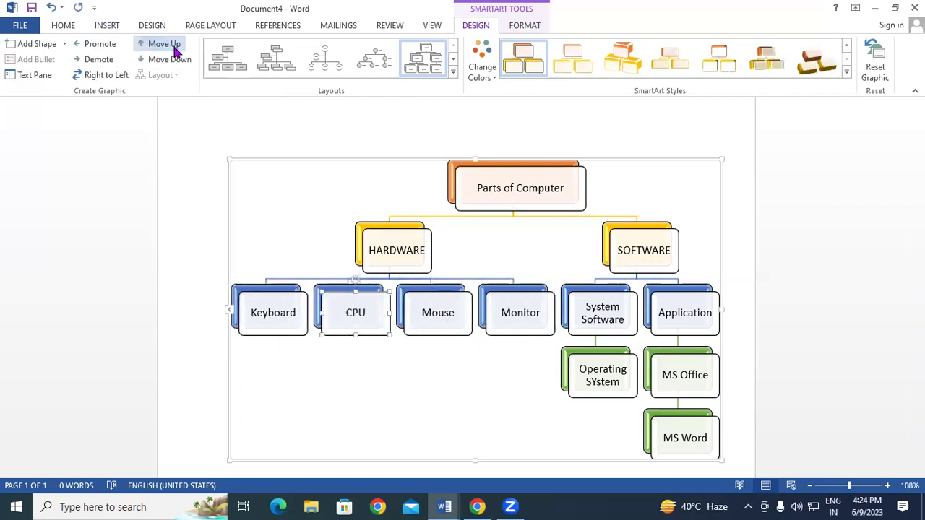
click(174, 49)
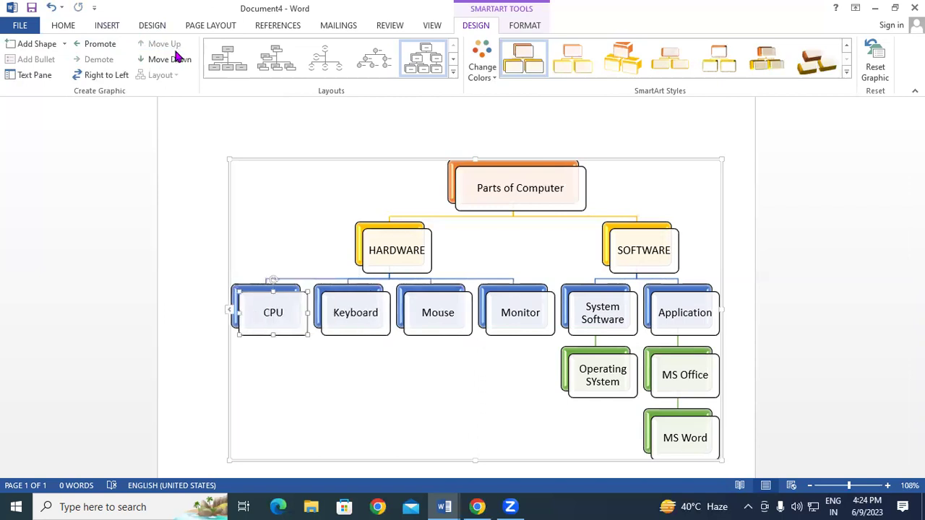
click(175, 60)
click(175, 59)
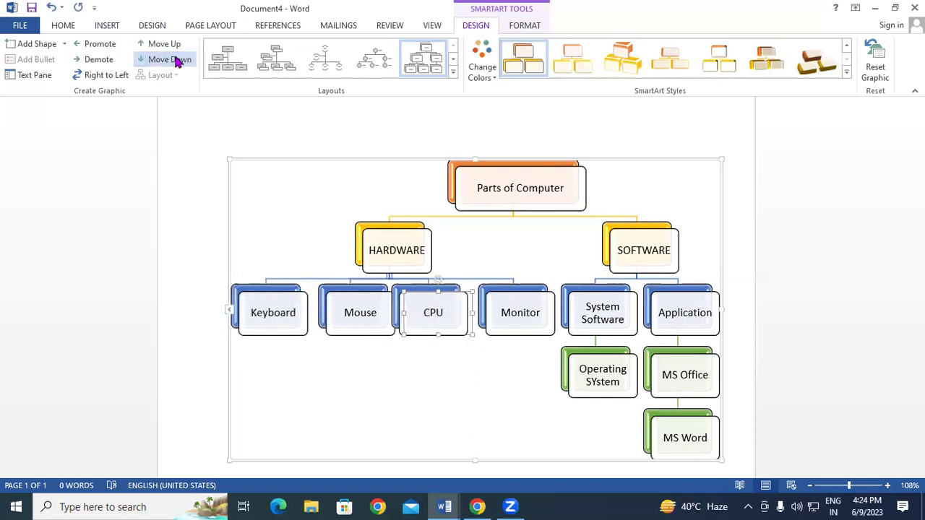
click(175, 59)
click(175, 47)
click(175, 47)
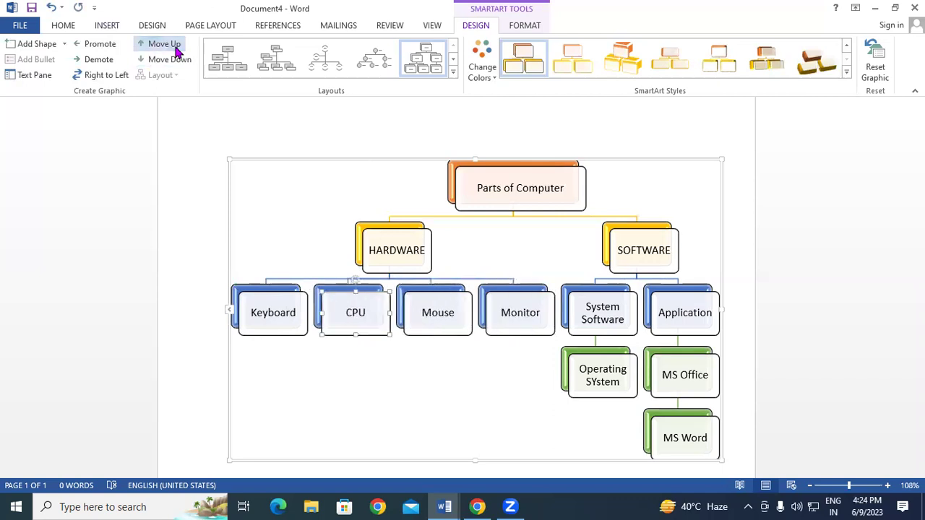
click(175, 45)
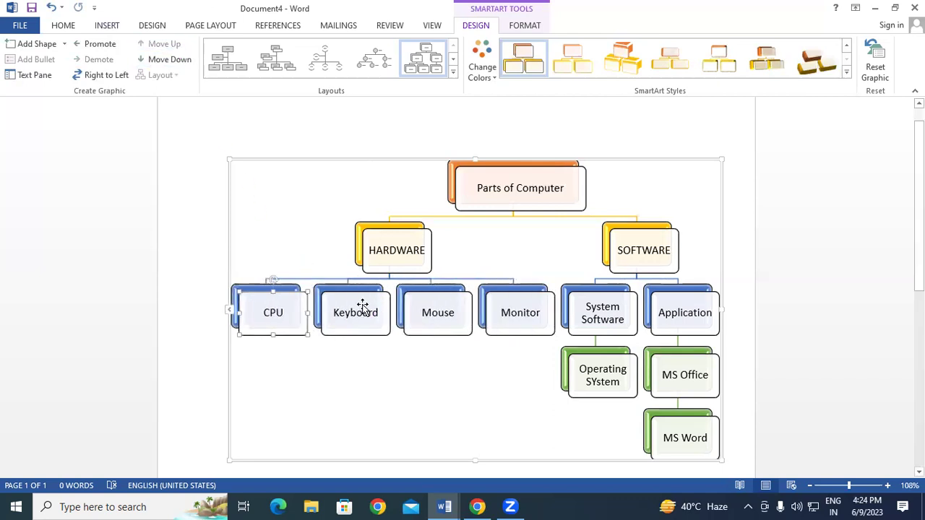
click(166, 61)
click(167, 61)
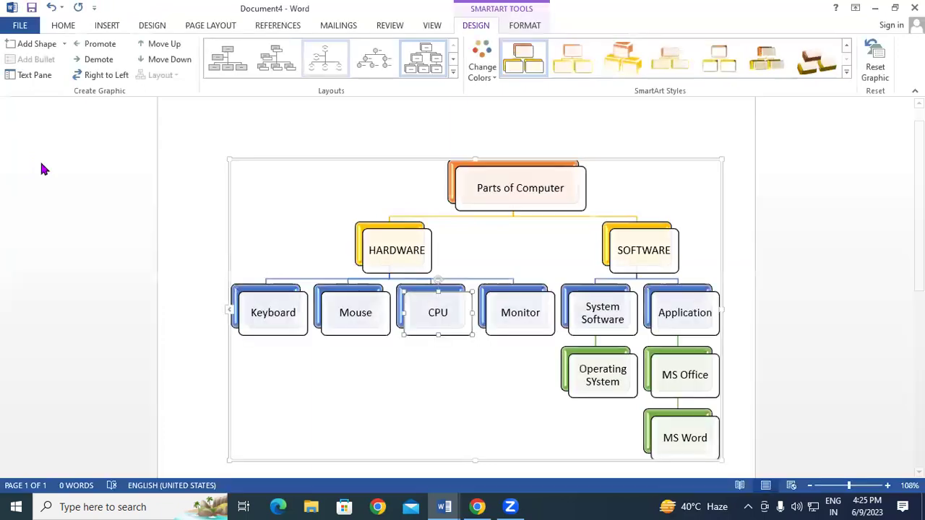
Switch the chart's layout to Horizontal Hierarchy from the Layouts gallery
click(739, 215)
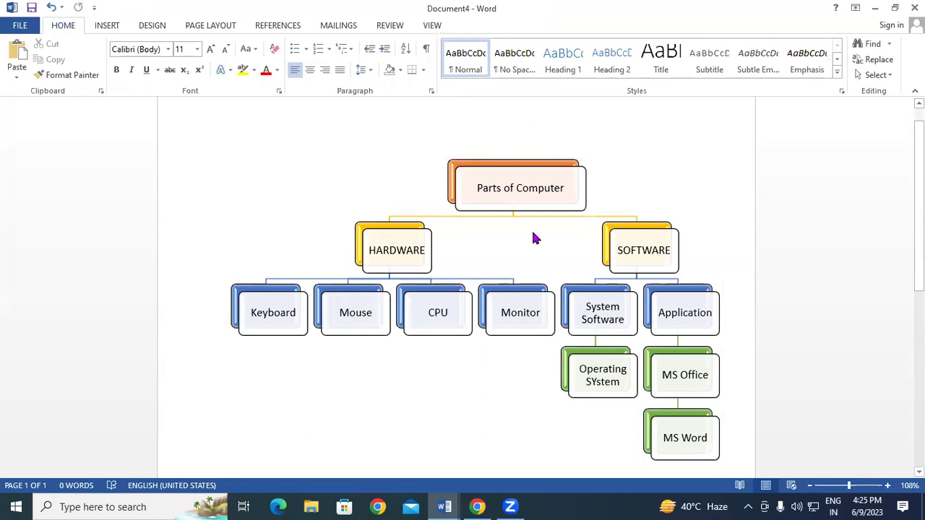
click(405, 204)
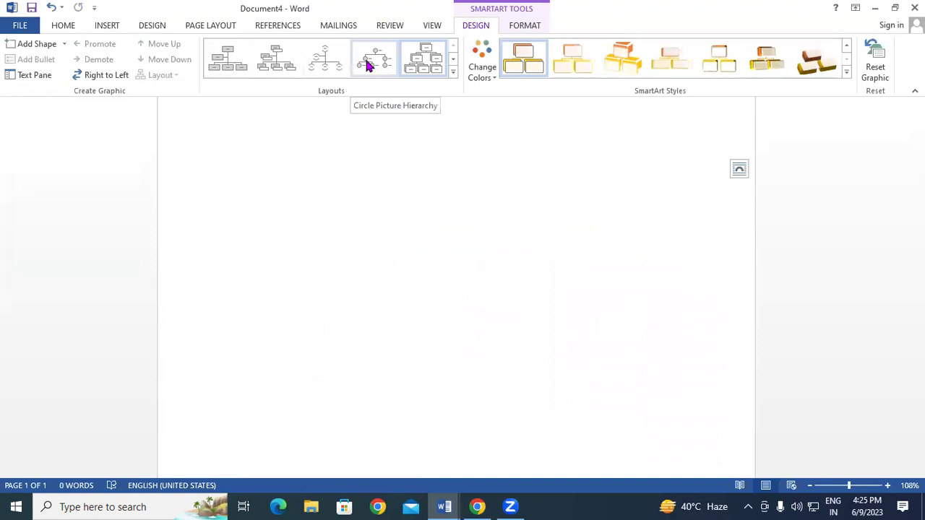
click(451, 59)
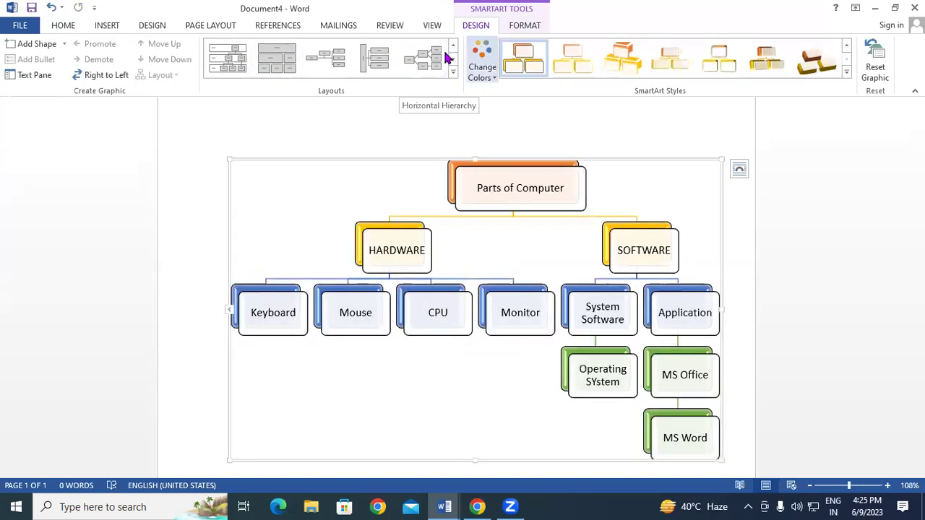
click(423, 60)
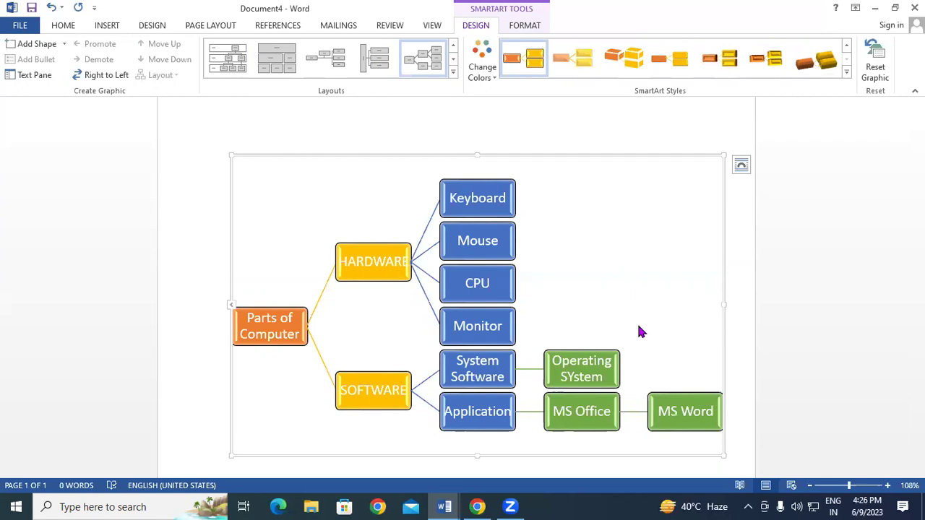
Reset the graphic, recolor it in orange Accent 2 tones and apply a beveled style
click(879, 57)
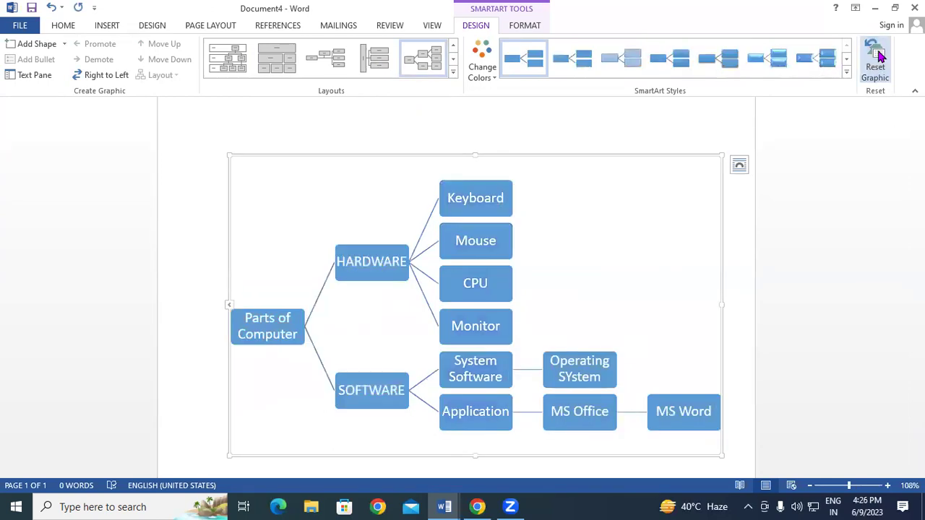
click(482, 65)
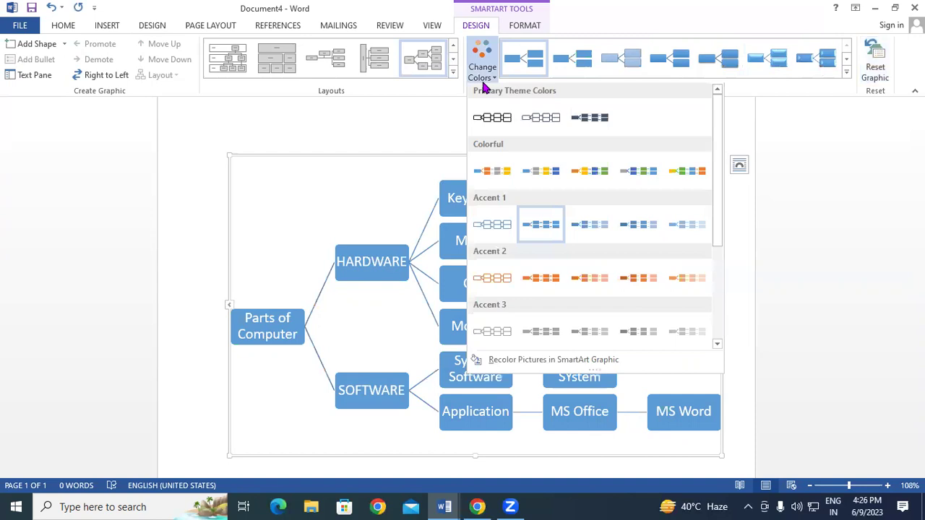
click(599, 279)
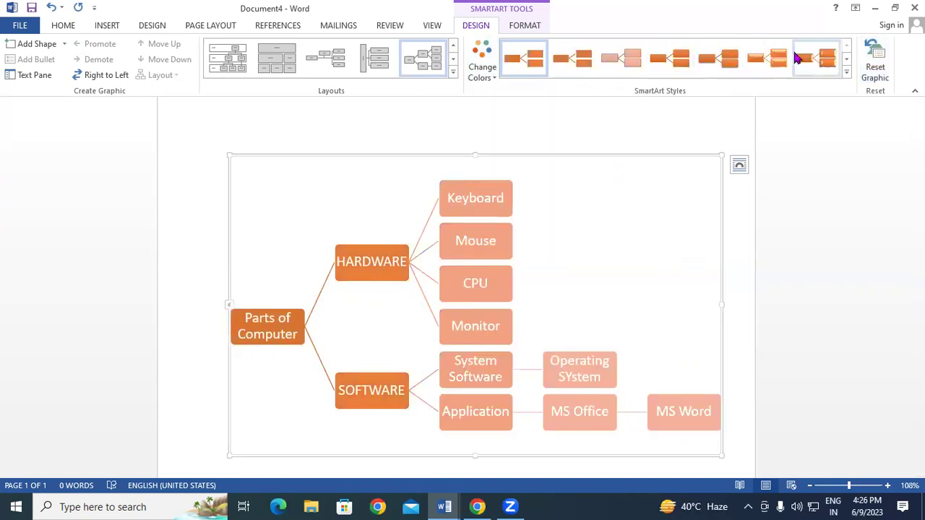
click(846, 58)
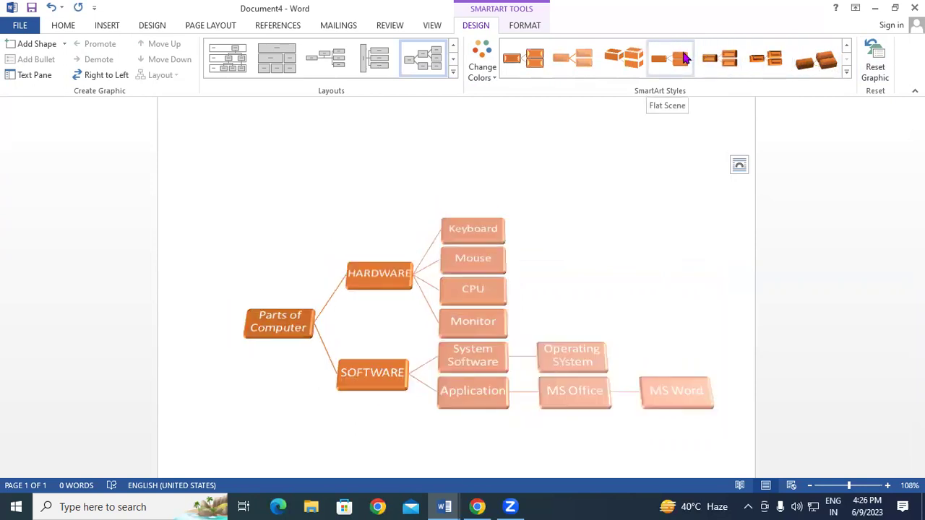
click(581, 61)
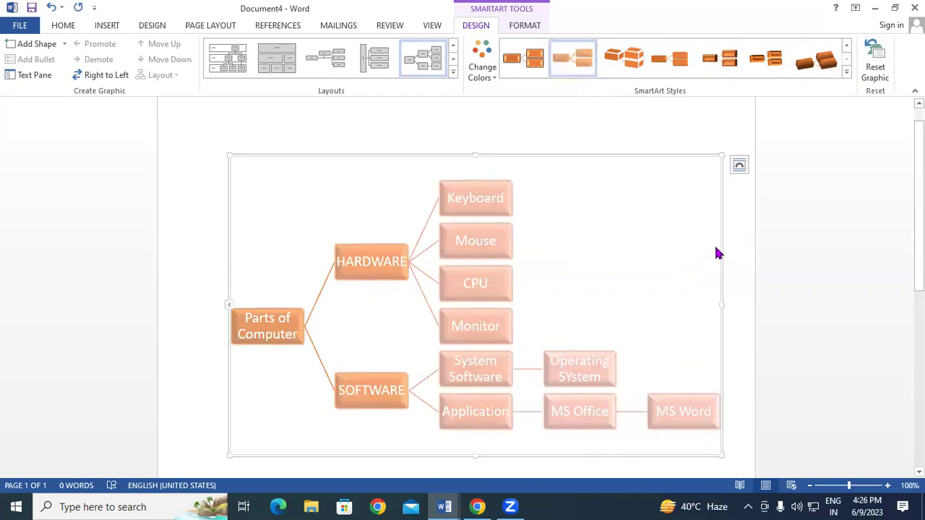
click(732, 238)
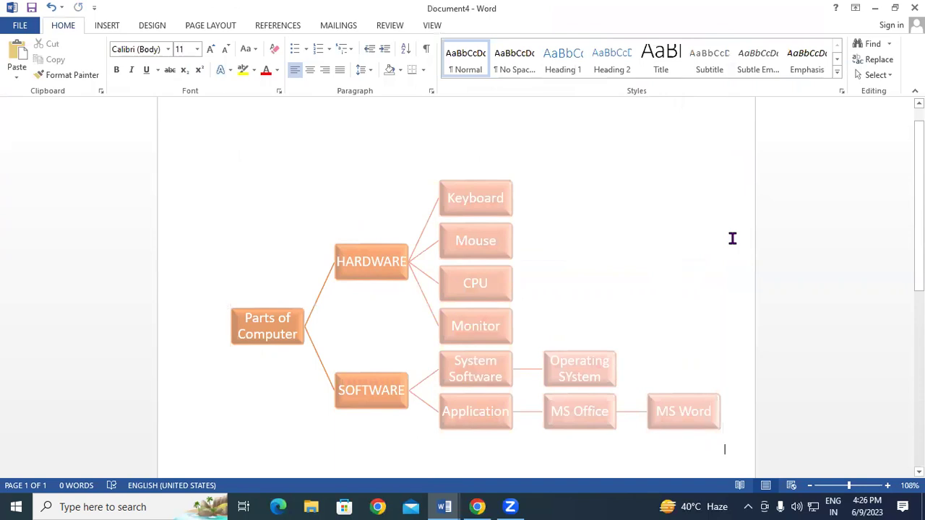
Change the colors to white boxes with black text and blue-grey lines
click(587, 218)
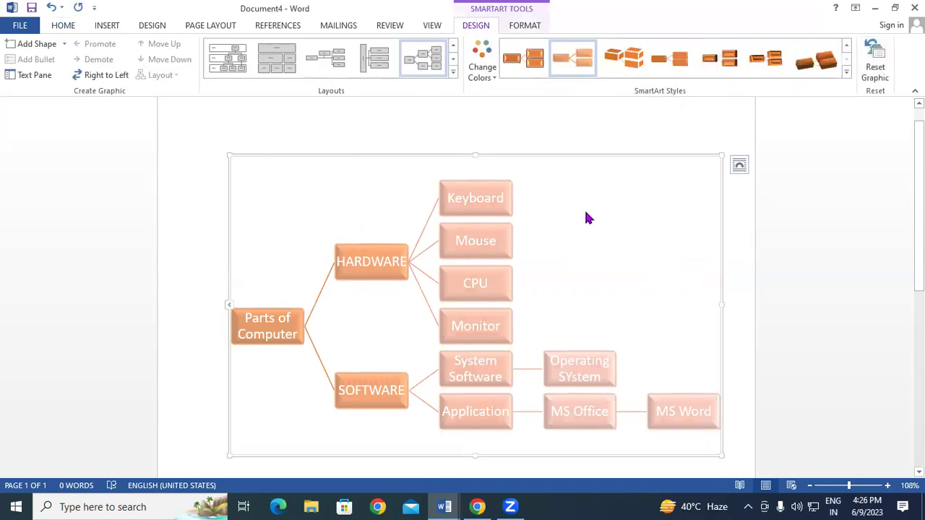
click(476, 81)
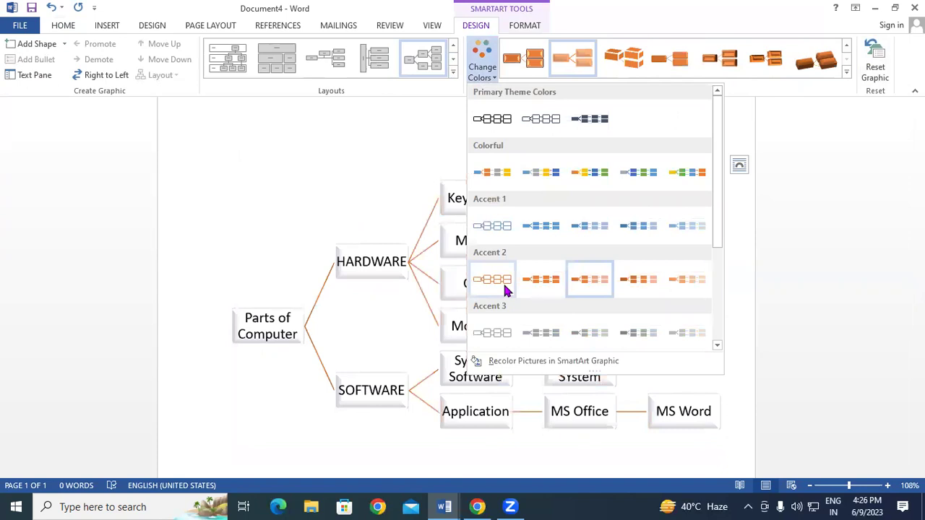
click(498, 238)
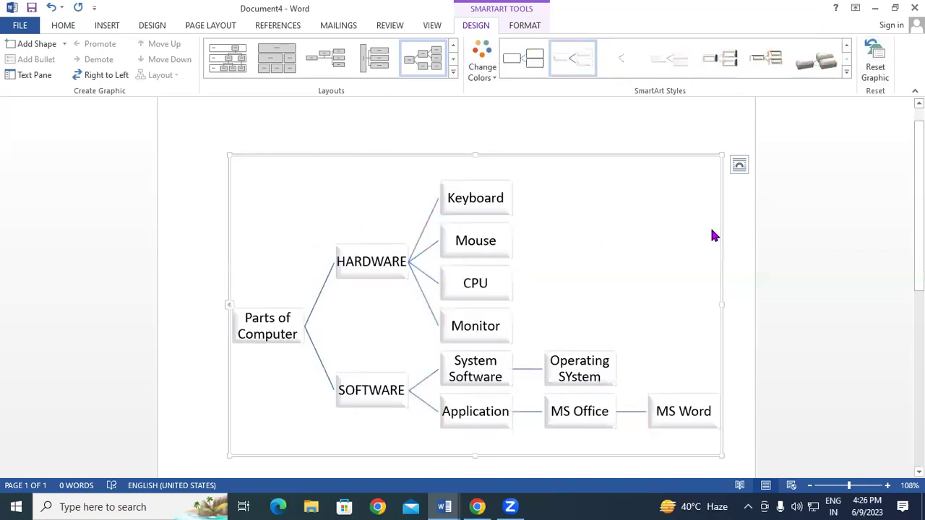
click(732, 242)
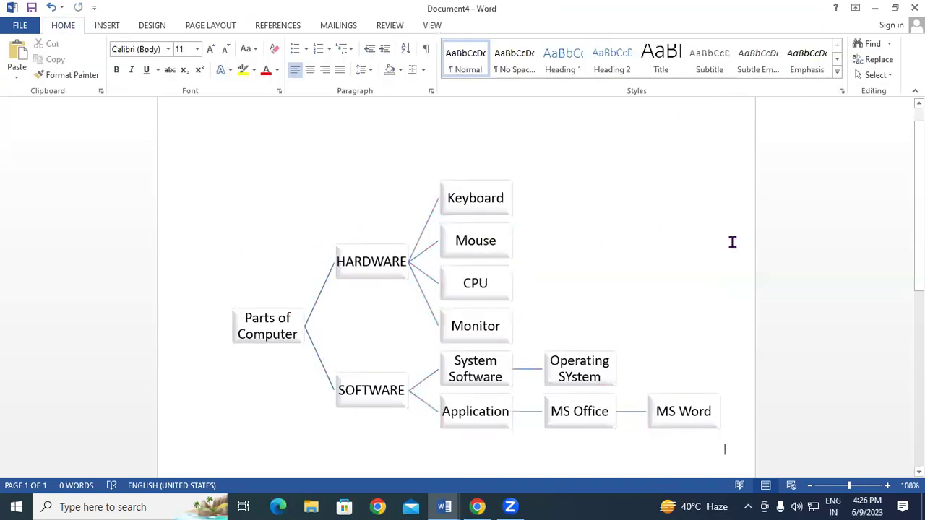
click(571, 250)
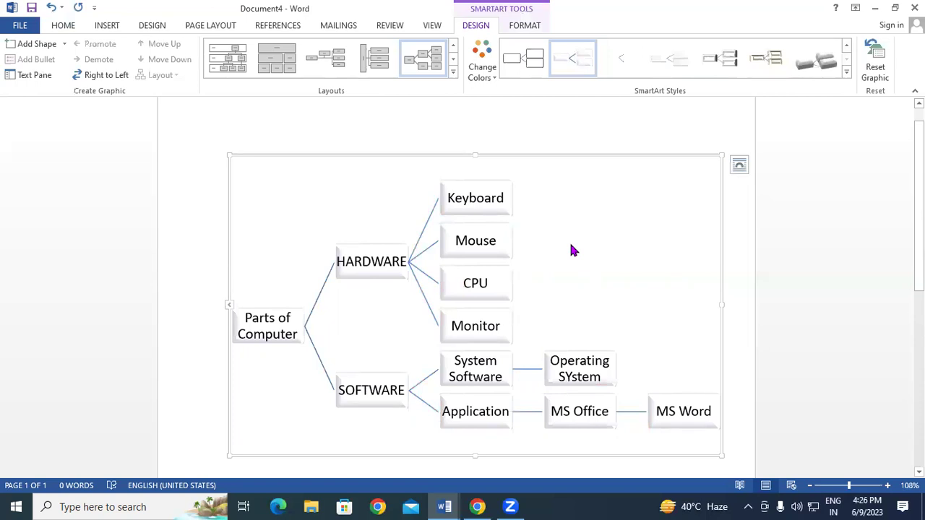
click(529, 25)
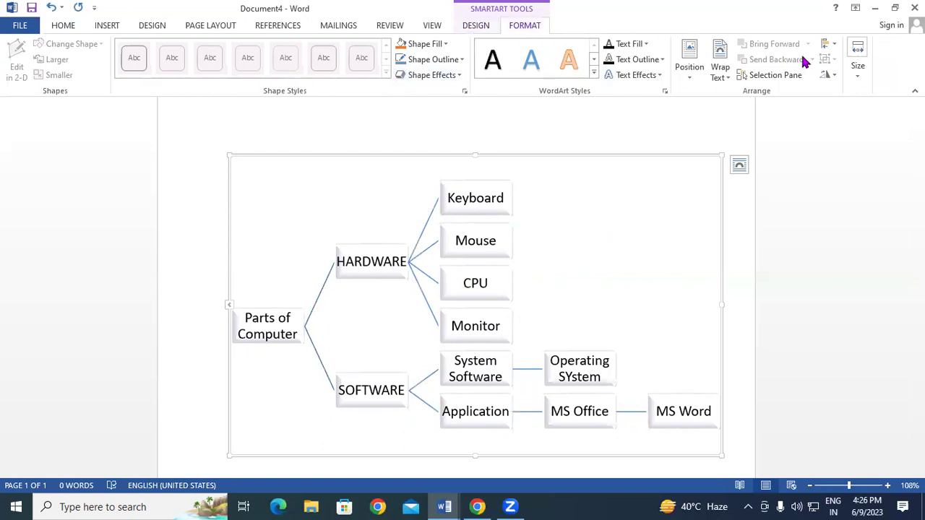
click(734, 282)
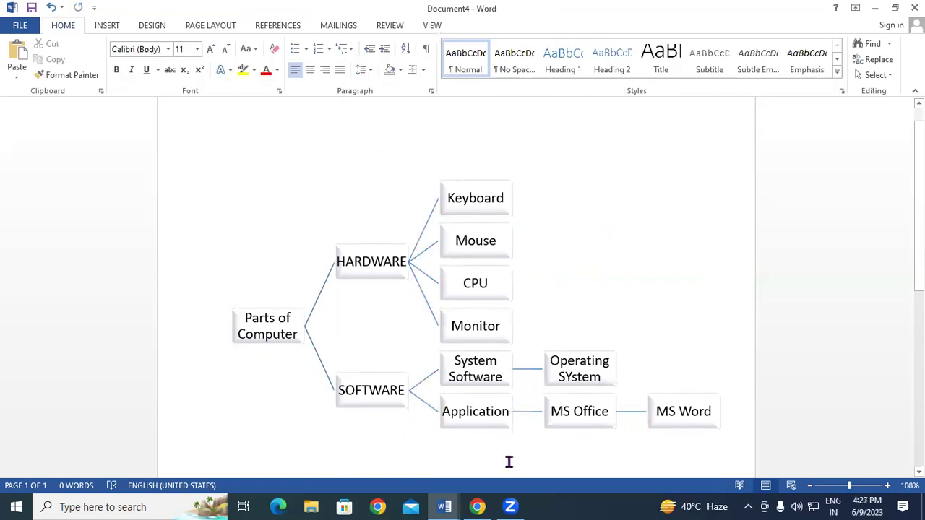